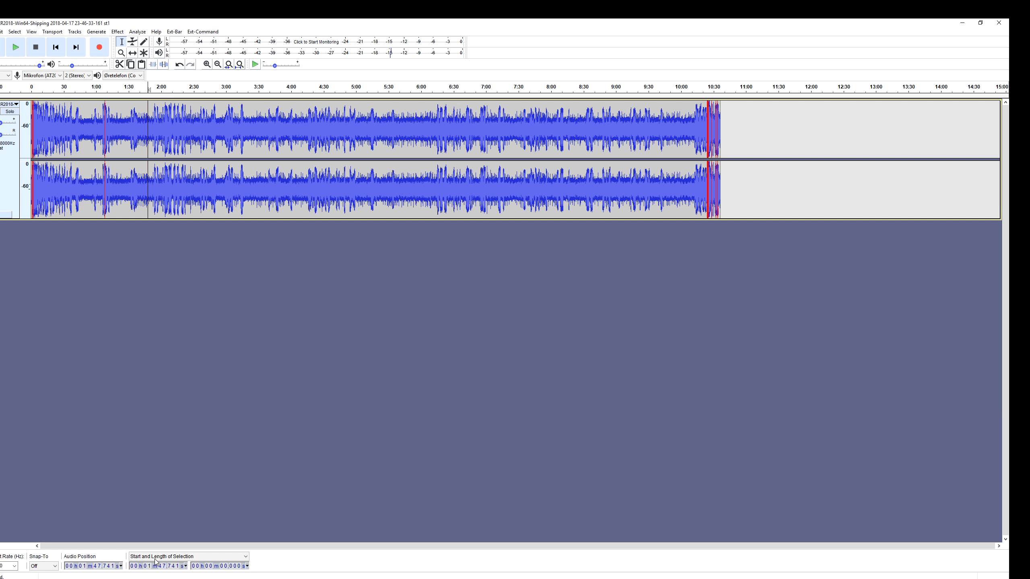
Step: Switch to the browser and check the address of the wiki page that offers the Noise Gate plug-in
key(alt+Tab)
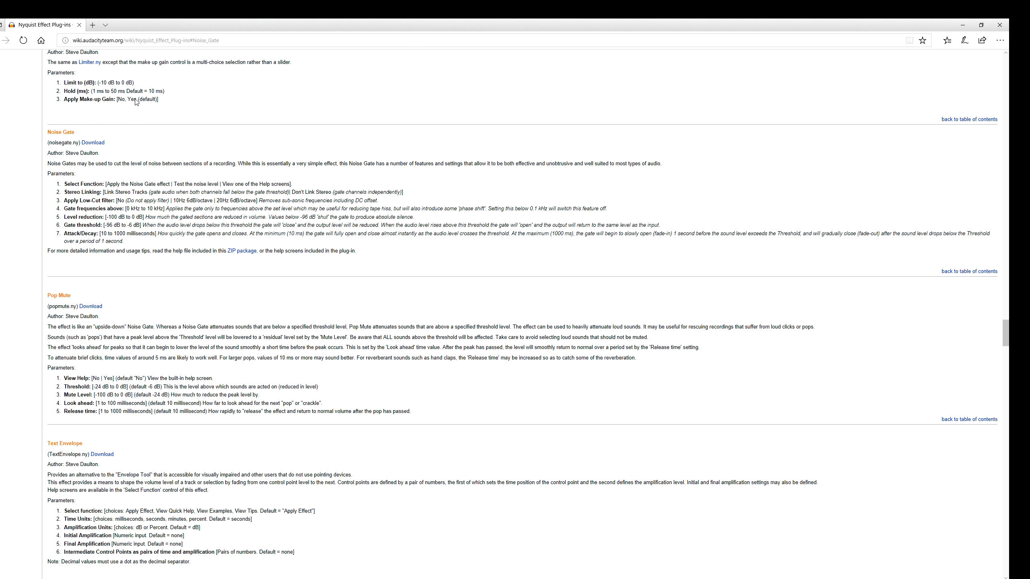
click(220, 40)
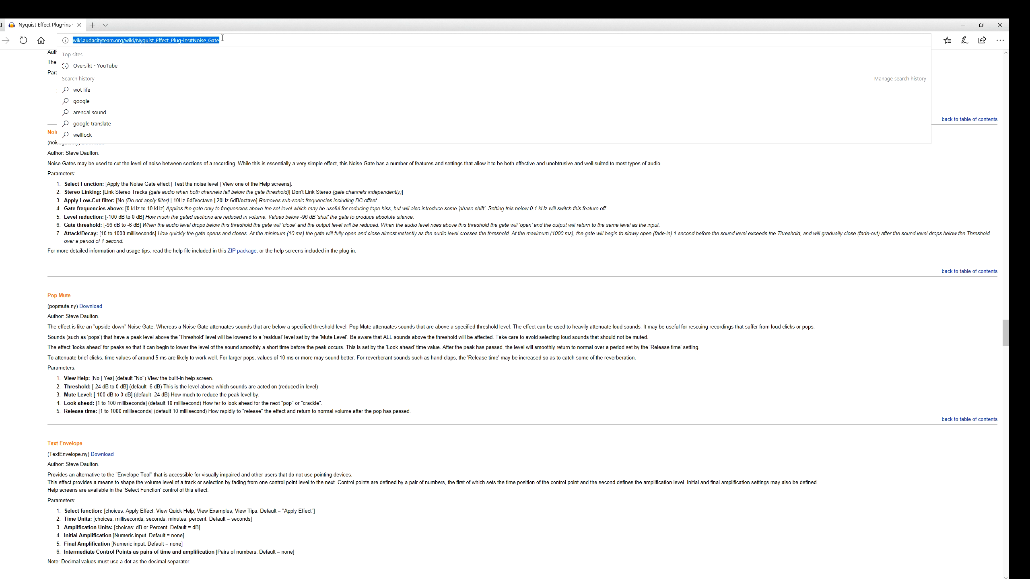
drag(223, 38, 70, 38)
click(144, 223)
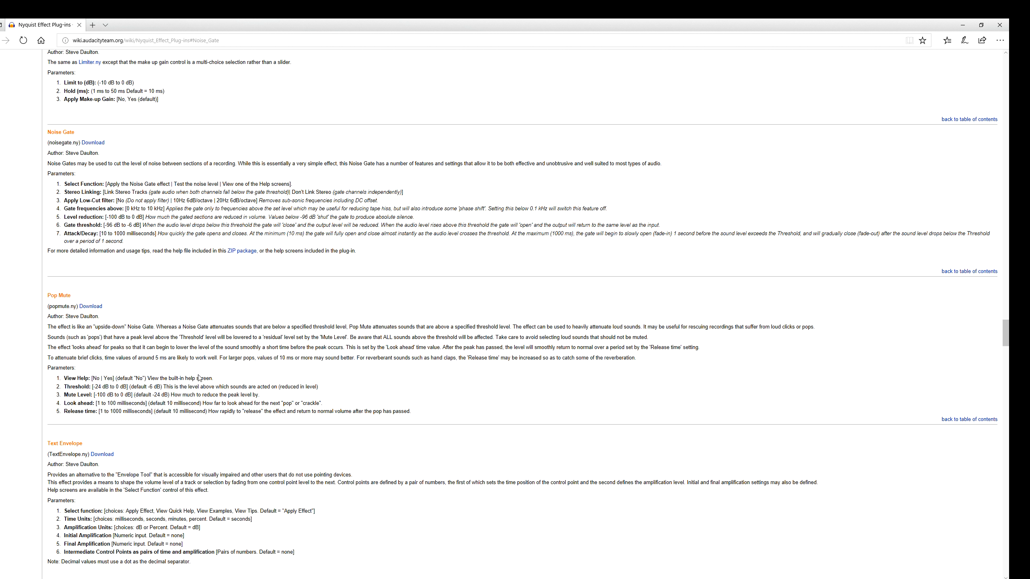
Step: Bring up the Downloads folder with Noisegate.ny and open Audacity's Plug-Ins folder to check its contents
click(43, 559)
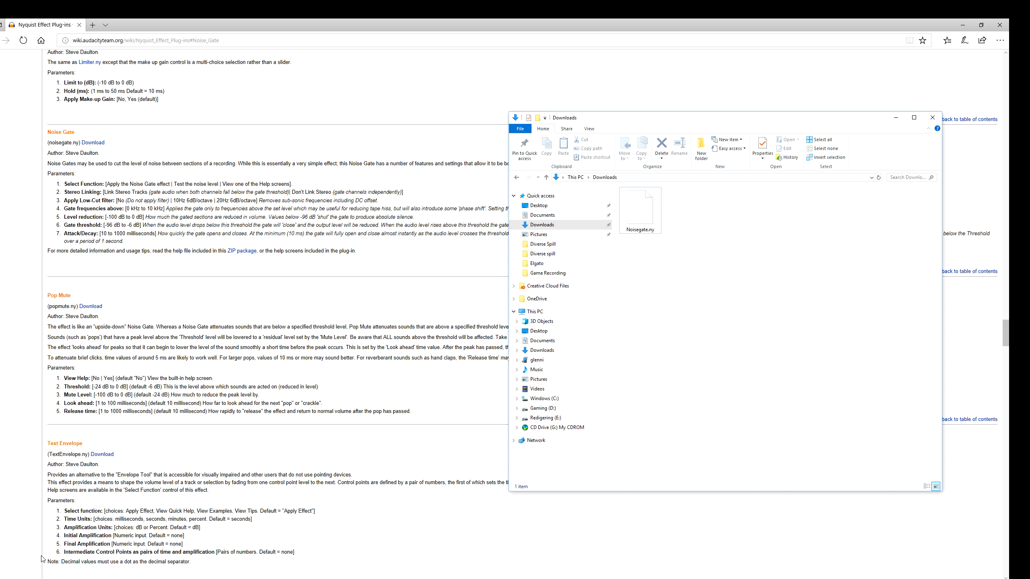
mouse_move(95, 575)
click(103, 556)
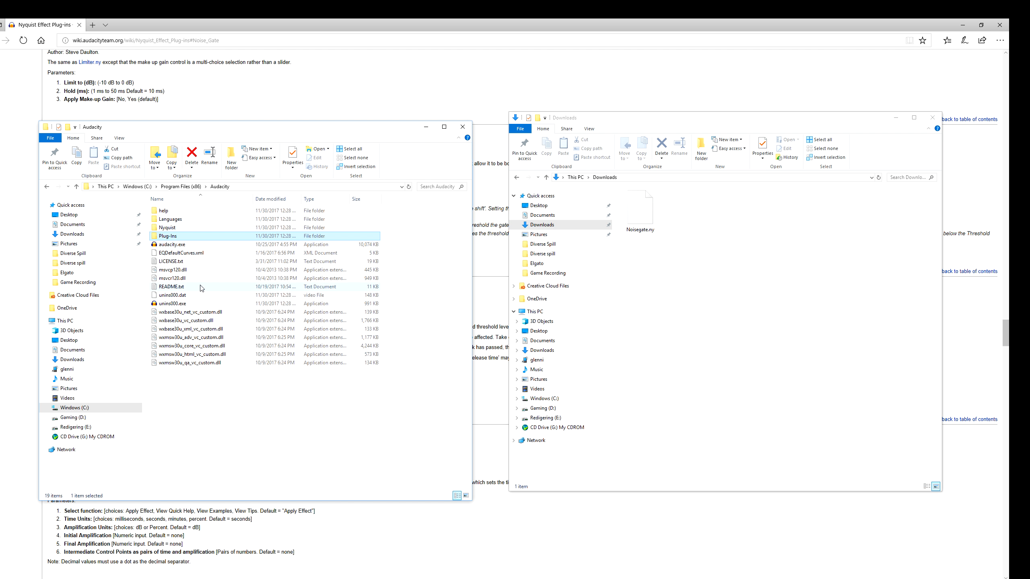
double_click(188, 237)
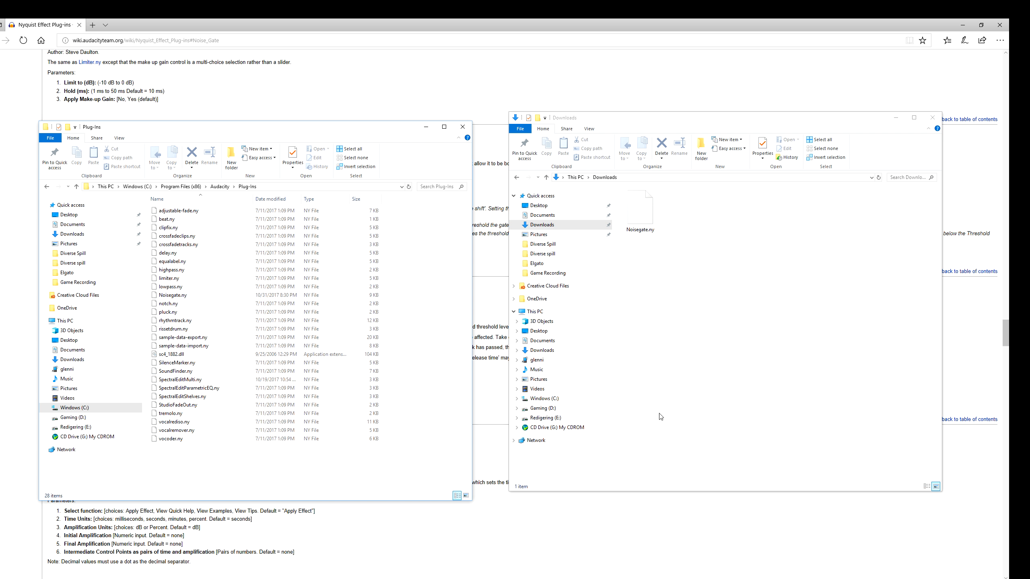
click(533, 526)
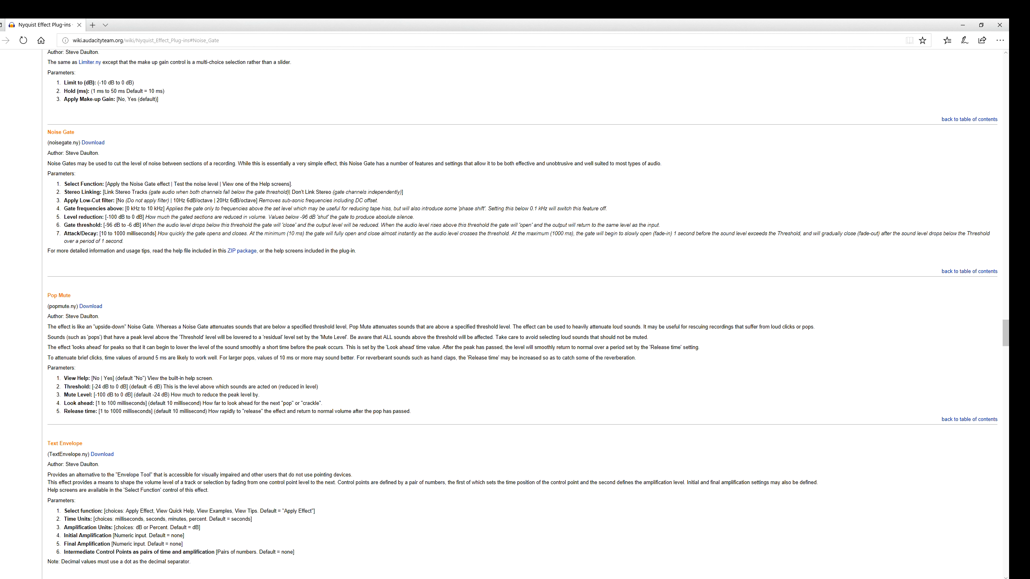
Step: Switch back to Audacity and compare the track in Waveform and Waveform (dB) display
mouse_move(89, 578)
click(90, 558)
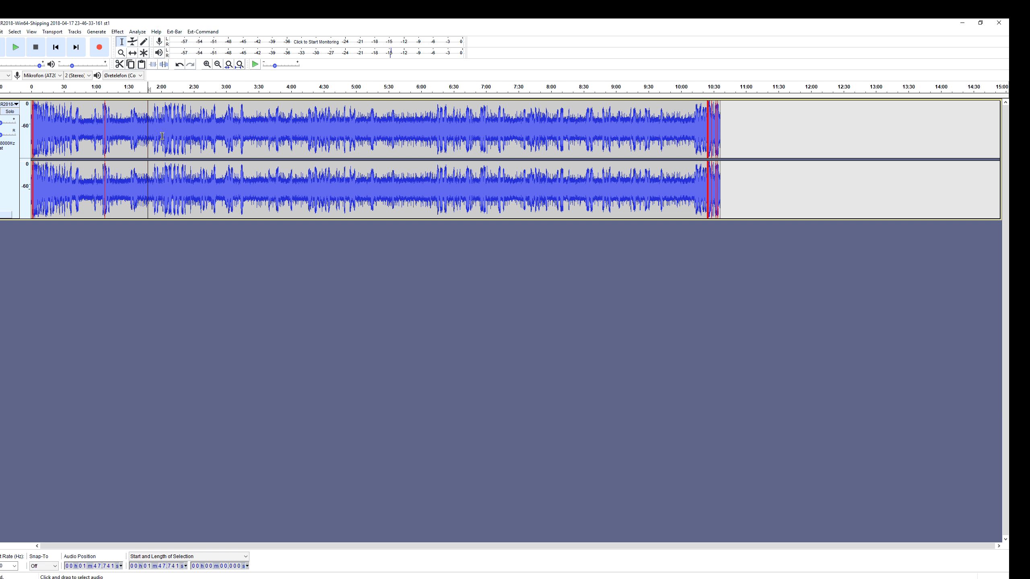
click(12, 104)
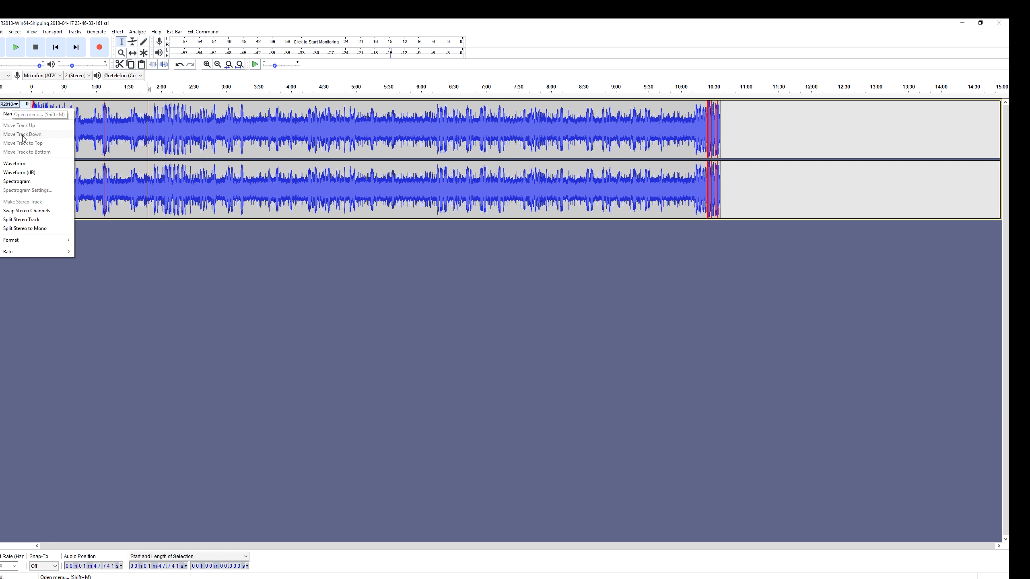
click(33, 164)
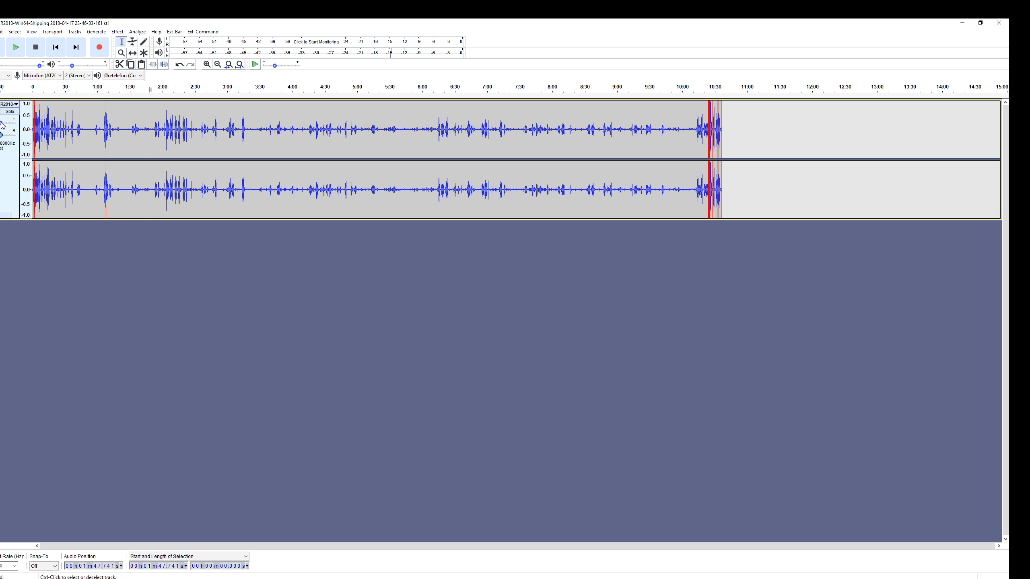
click(11, 105)
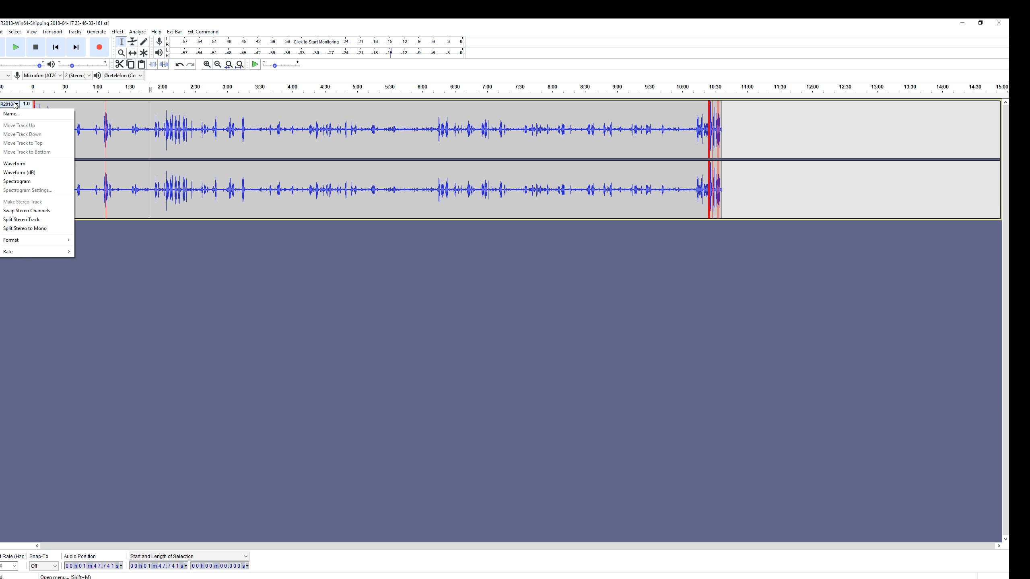
click(31, 174)
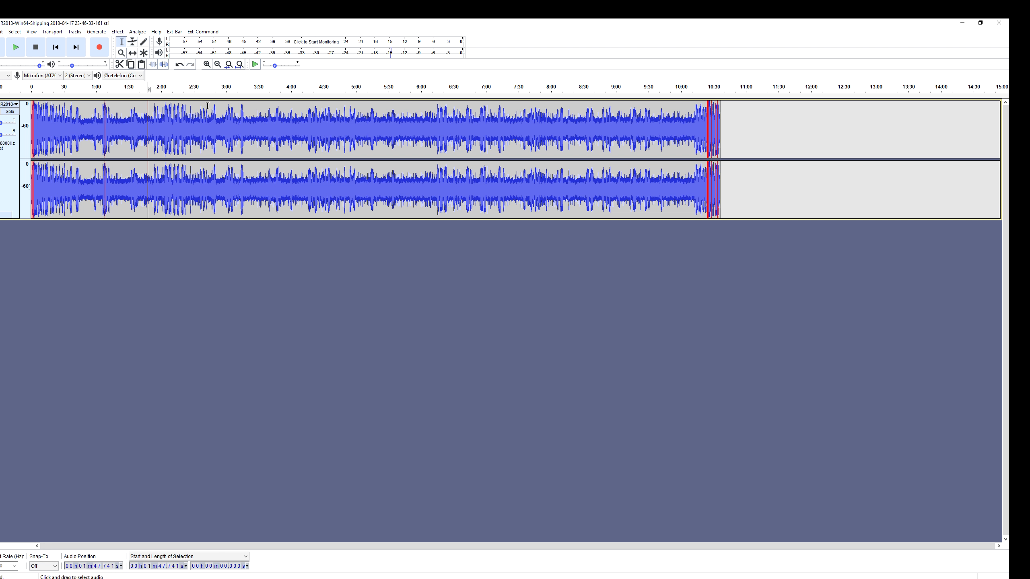
click(117, 32)
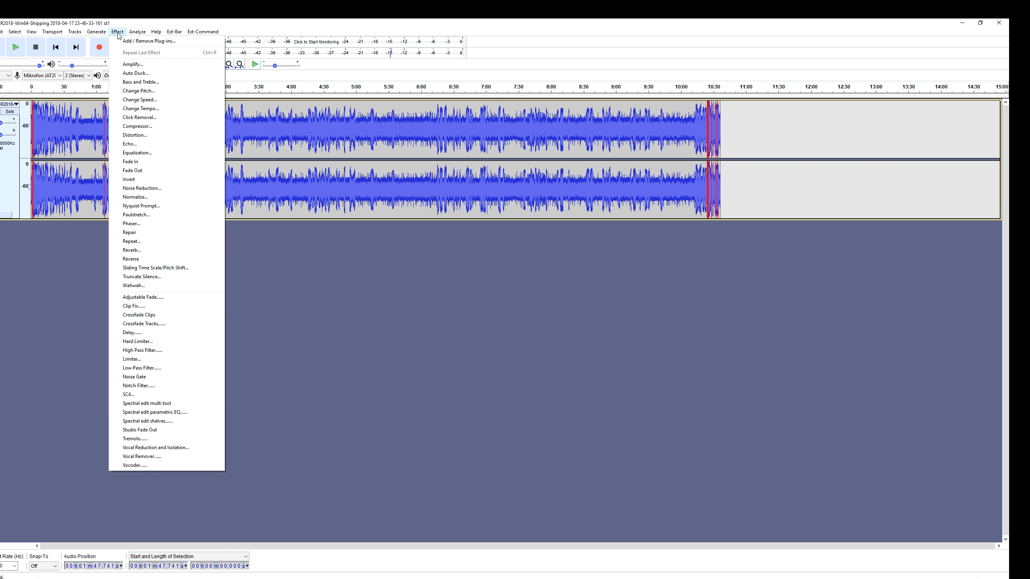
click(173, 377)
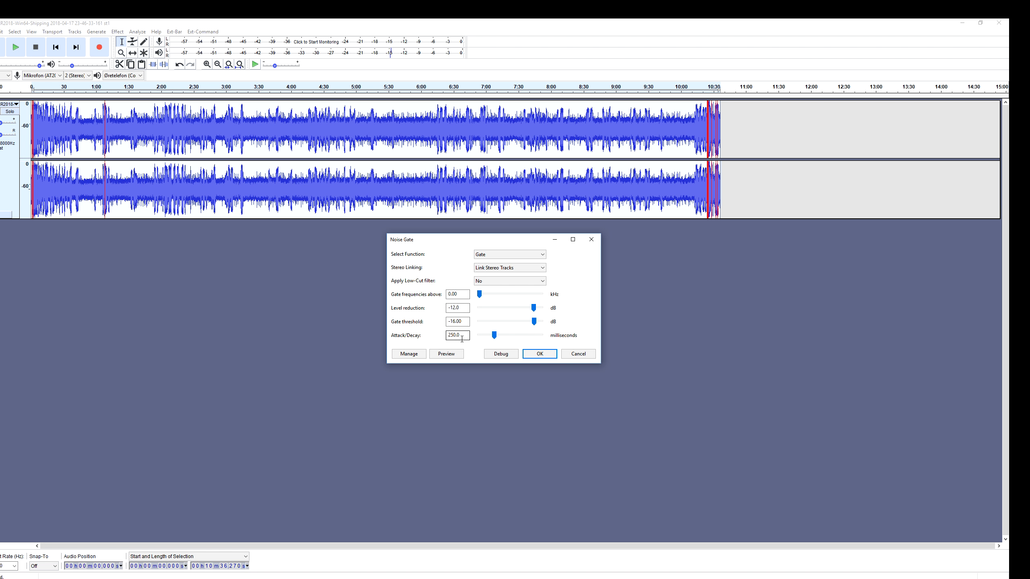
click(579, 355)
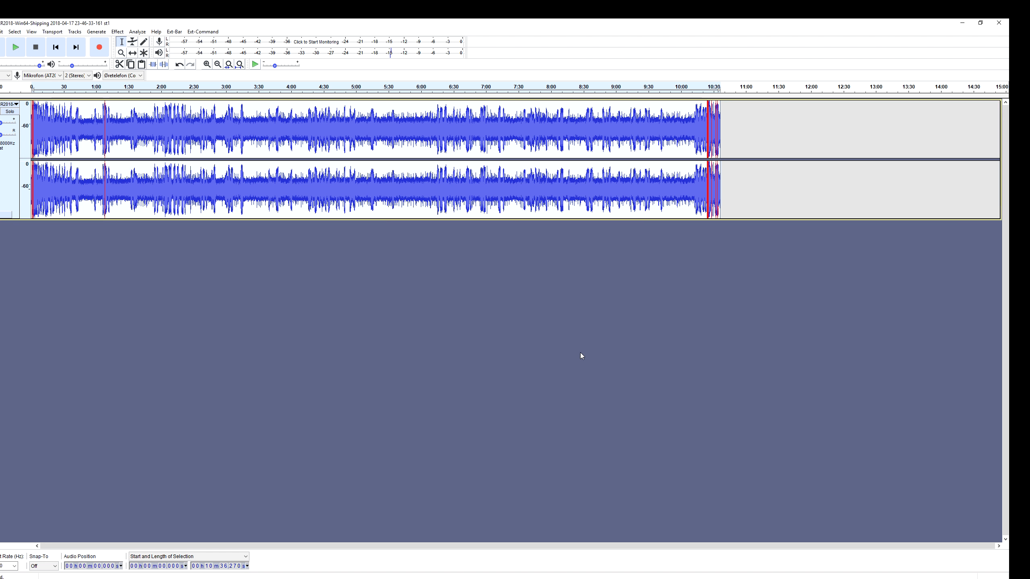
Step: Select about 4.8 seconds of background noise near 1:23 and run Noise Gate's Analyse Noise Level function on it
click(126, 189)
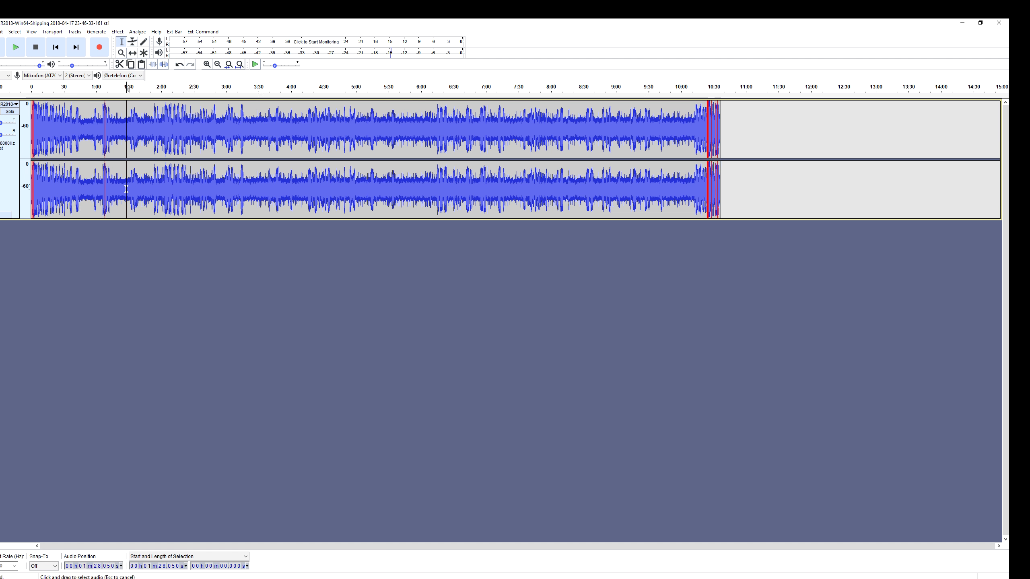
drag(125, 189, 120, 189)
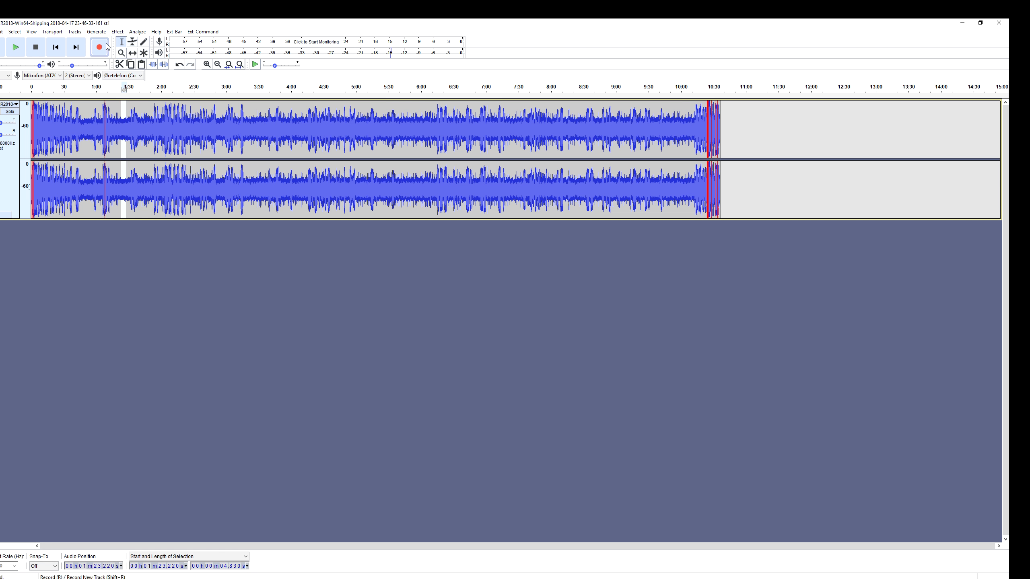
click(120, 34)
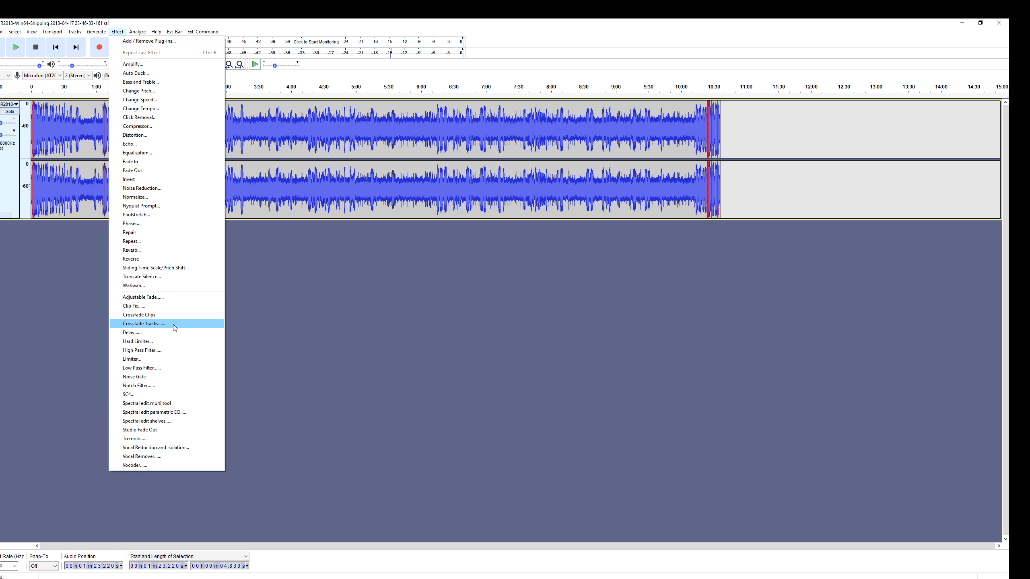
click(221, 377)
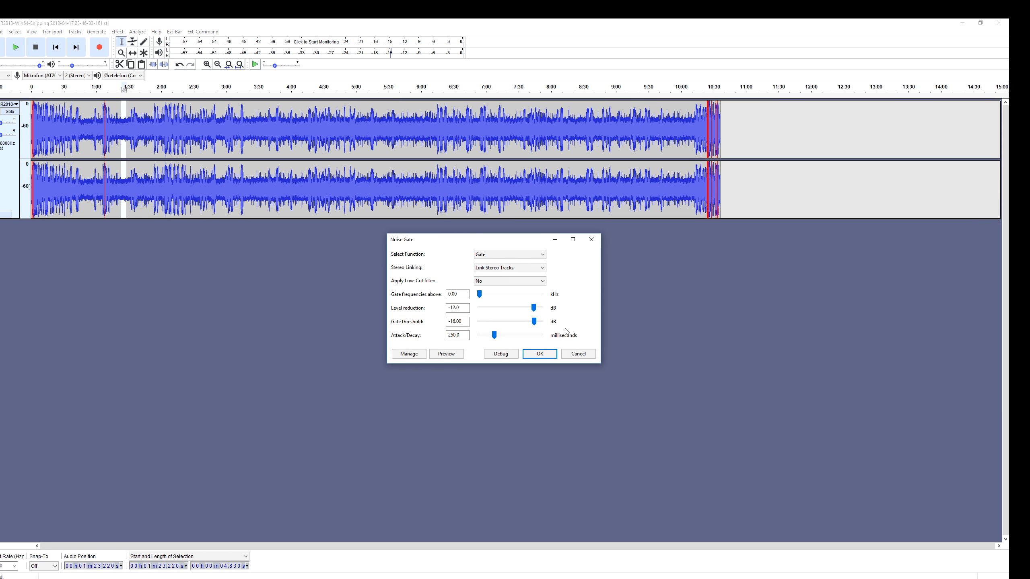
click(492, 254)
click(523, 269)
click(539, 354)
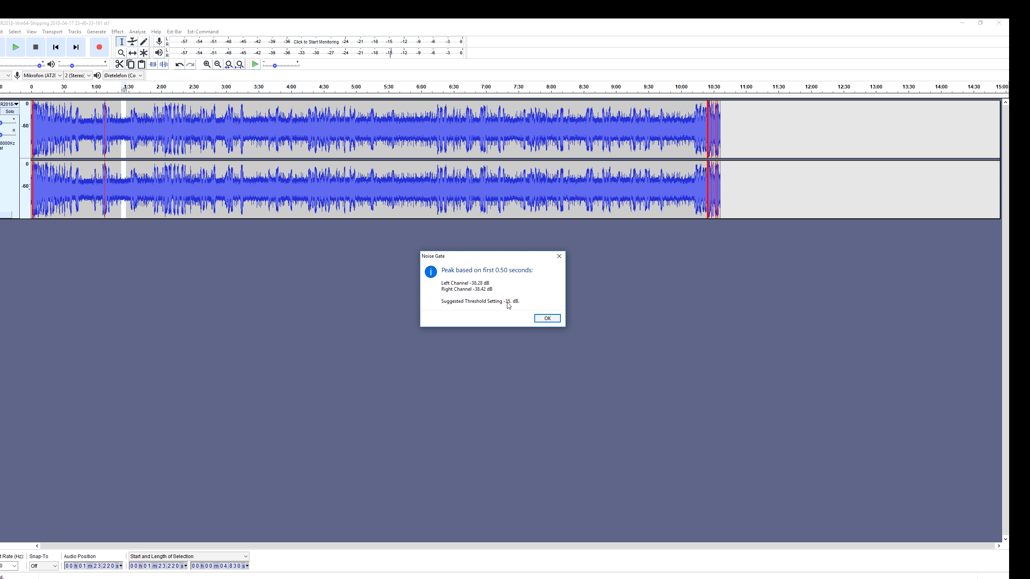
click(545, 319)
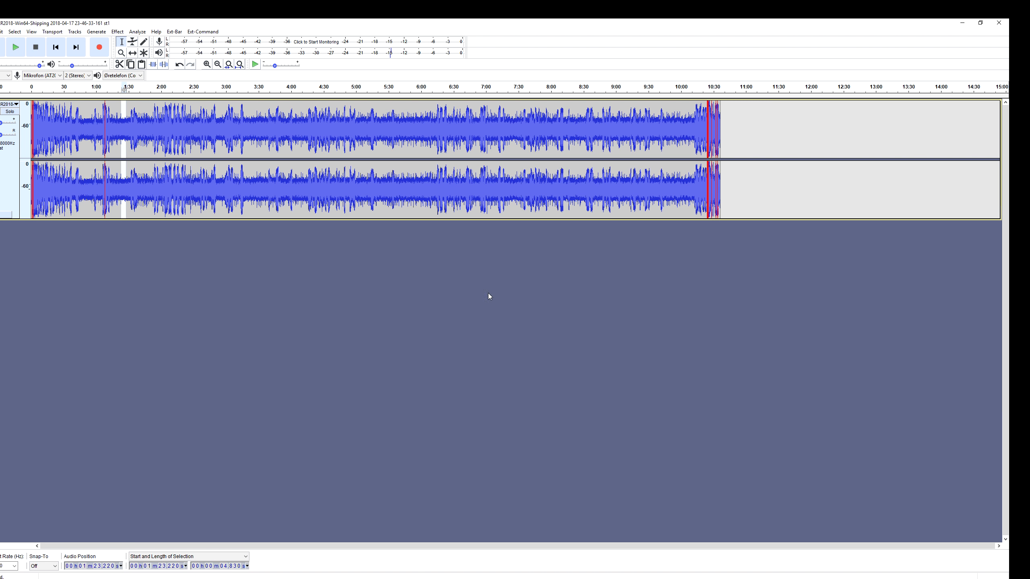
Step: Set the Noise Gate's function to Gate and close its settings without applying the effect
click(118, 33)
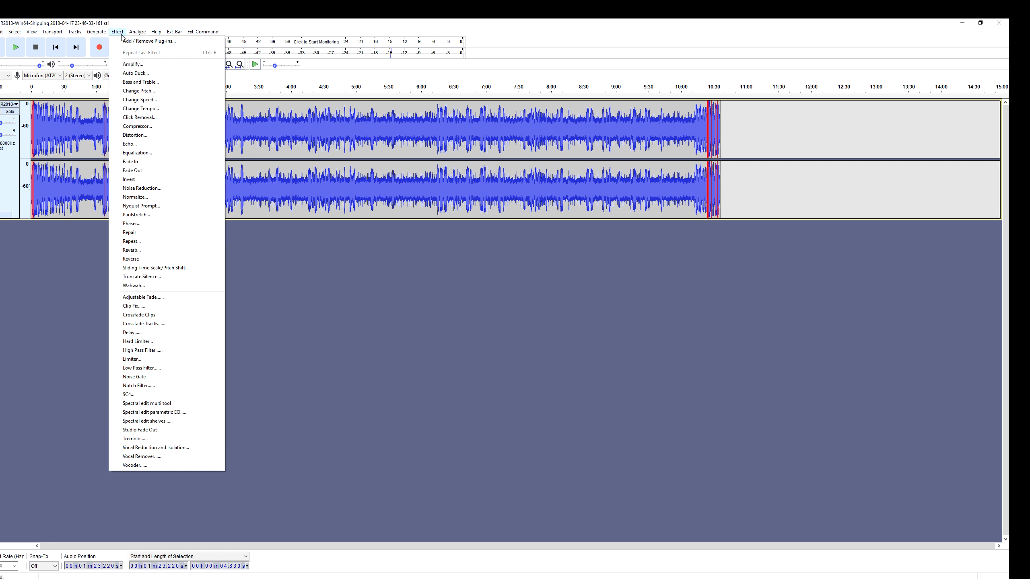
click(174, 379)
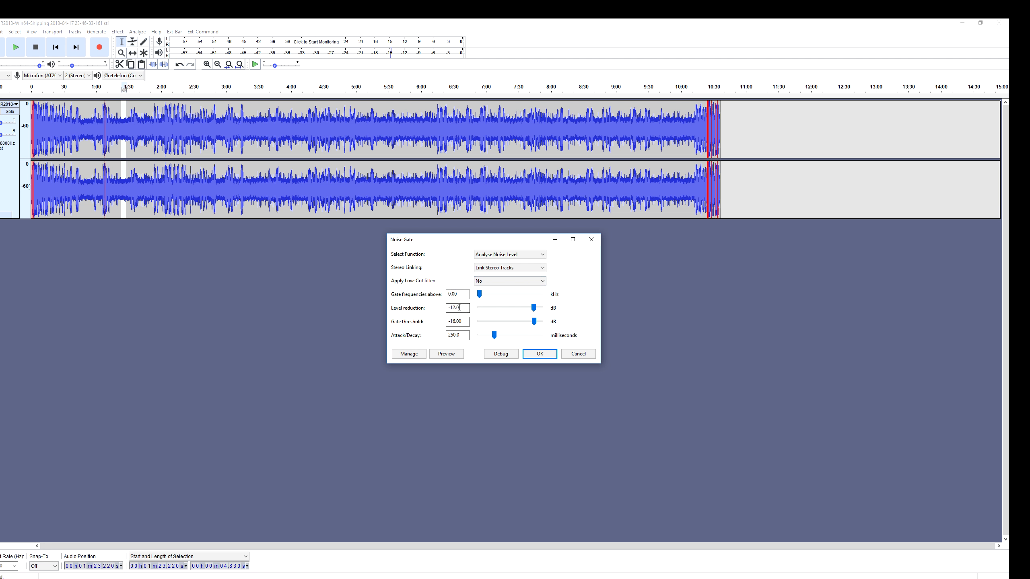
click(515, 255)
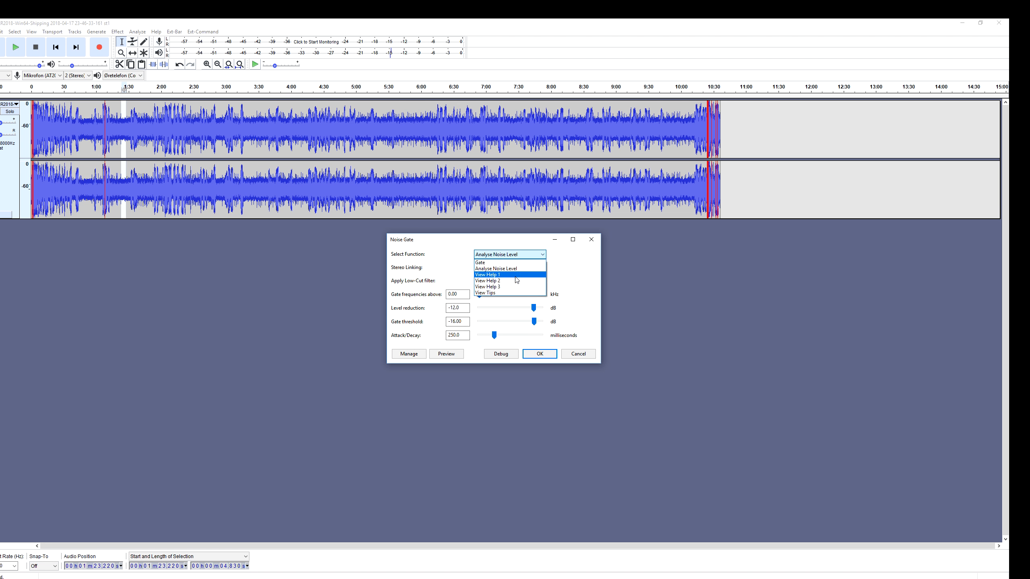
click(506, 262)
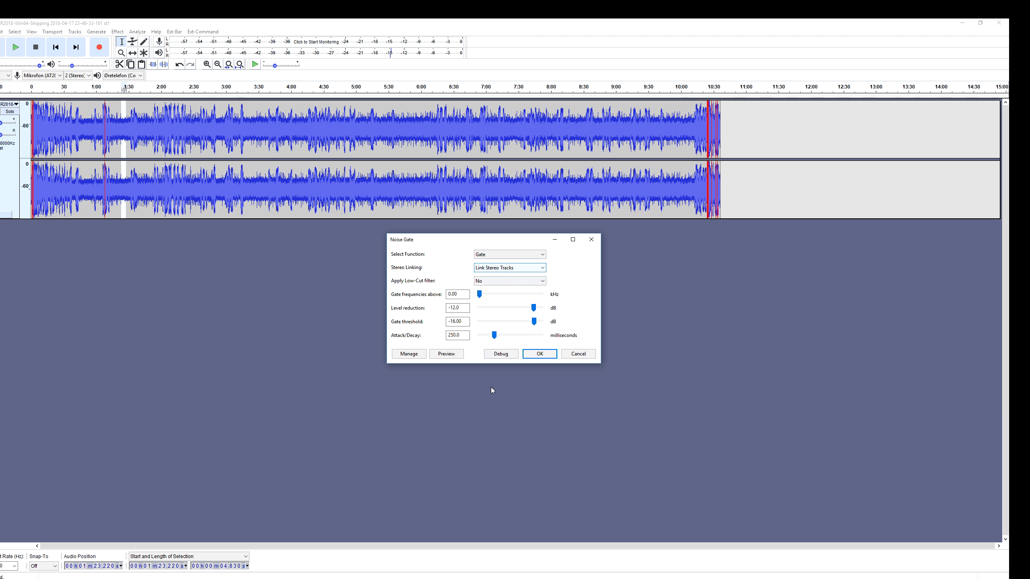
click(584, 356)
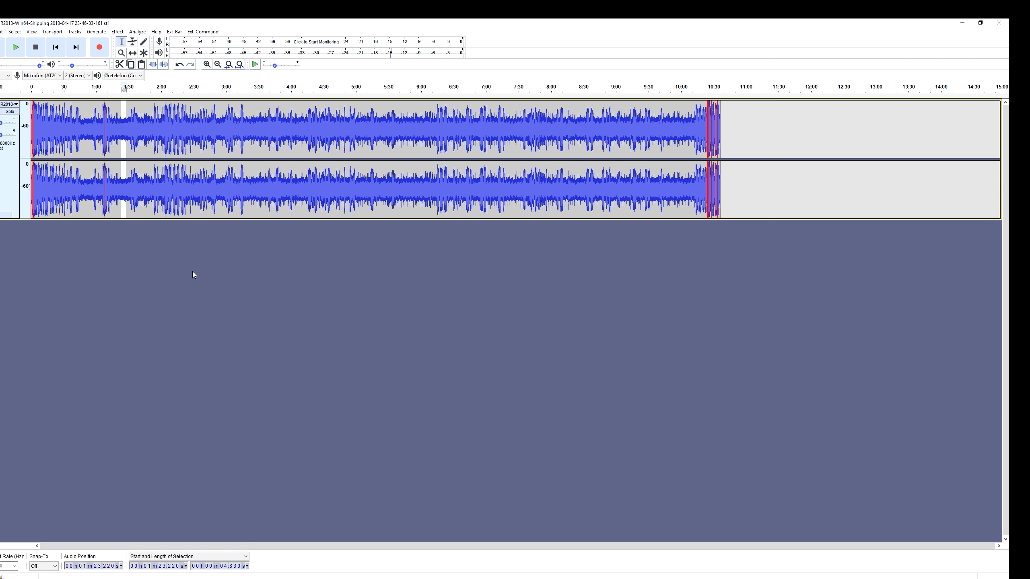
Step: Play the track from about 0:45 to listen to the background noise, and stop playback
click(80, 182)
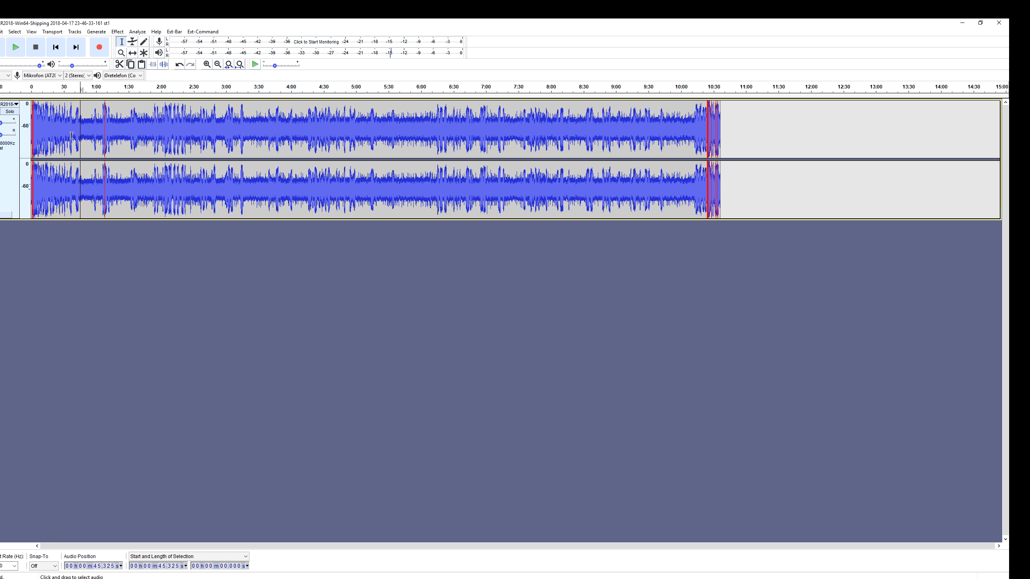
click(16, 51)
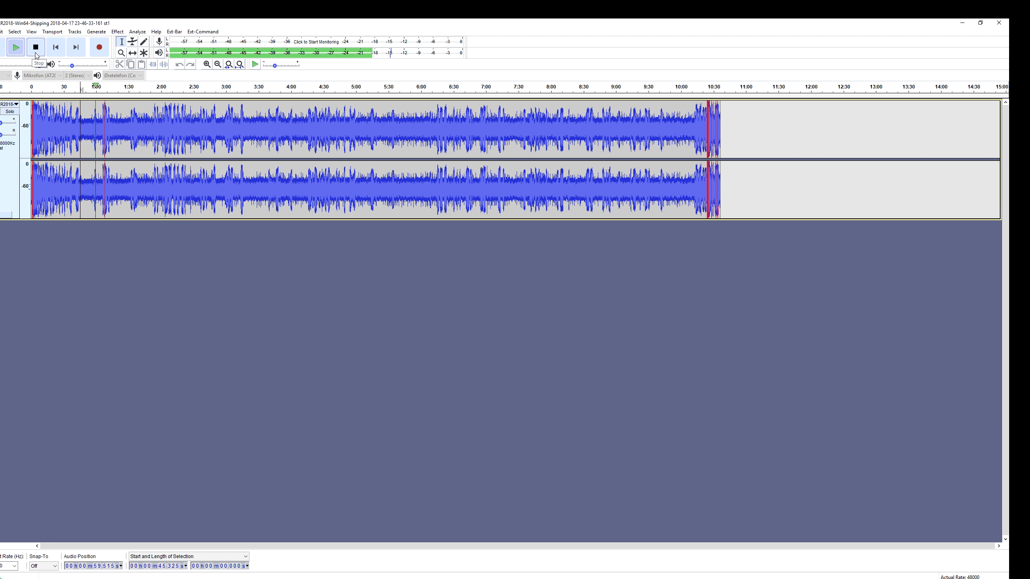
click(36, 52)
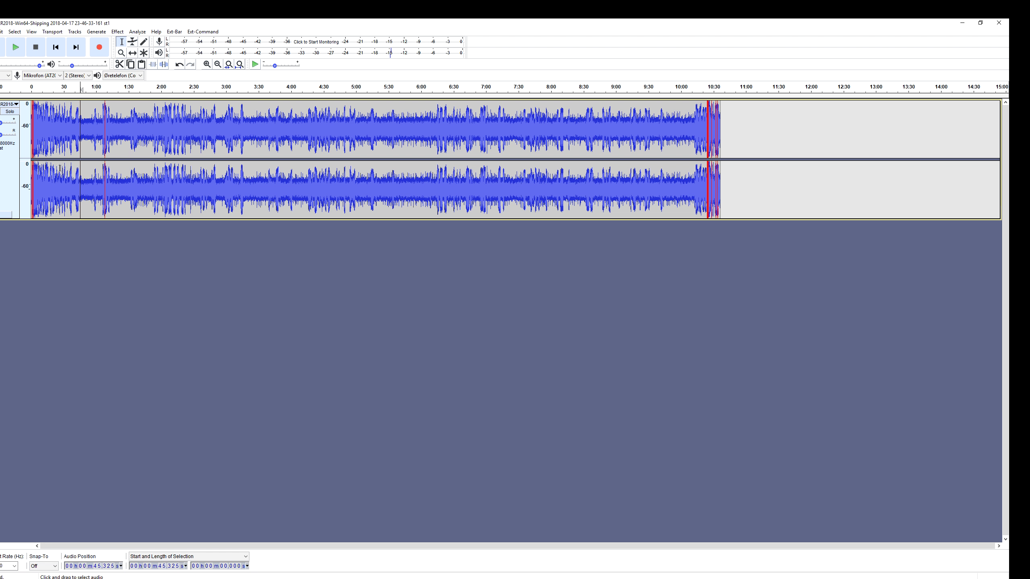
Step: In Waveform (dB) display, apply Noise Gate to the whole track with -12 dB level reduction, -16 dB gate threshold and 250 ms attack/decay
click(15, 106)
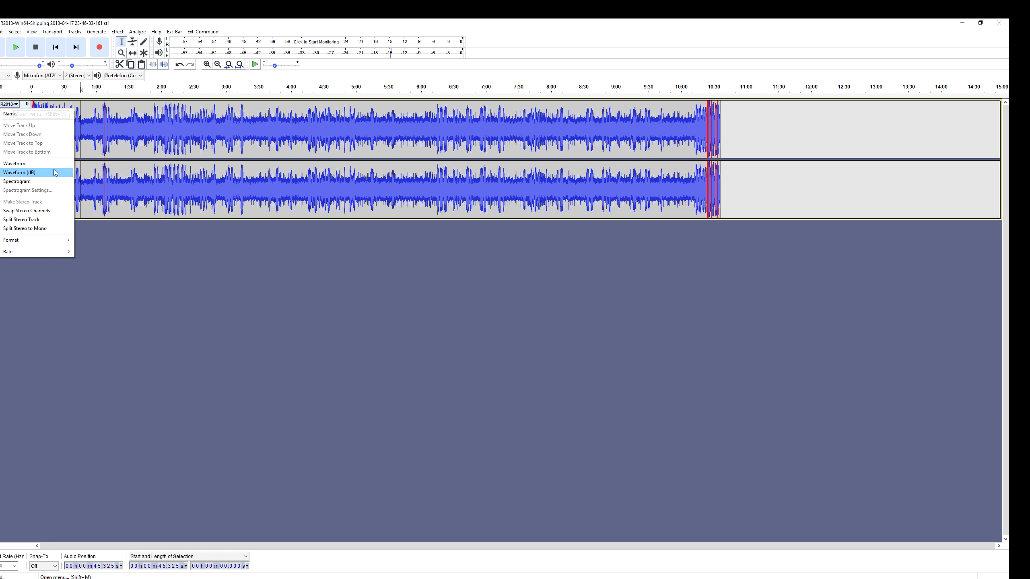
click(43, 172)
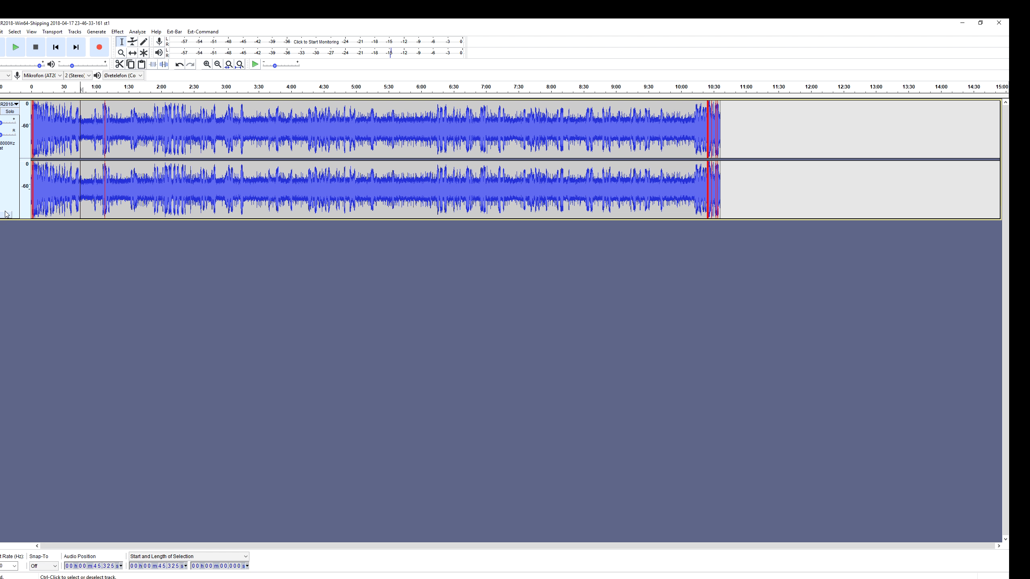
click(3, 188)
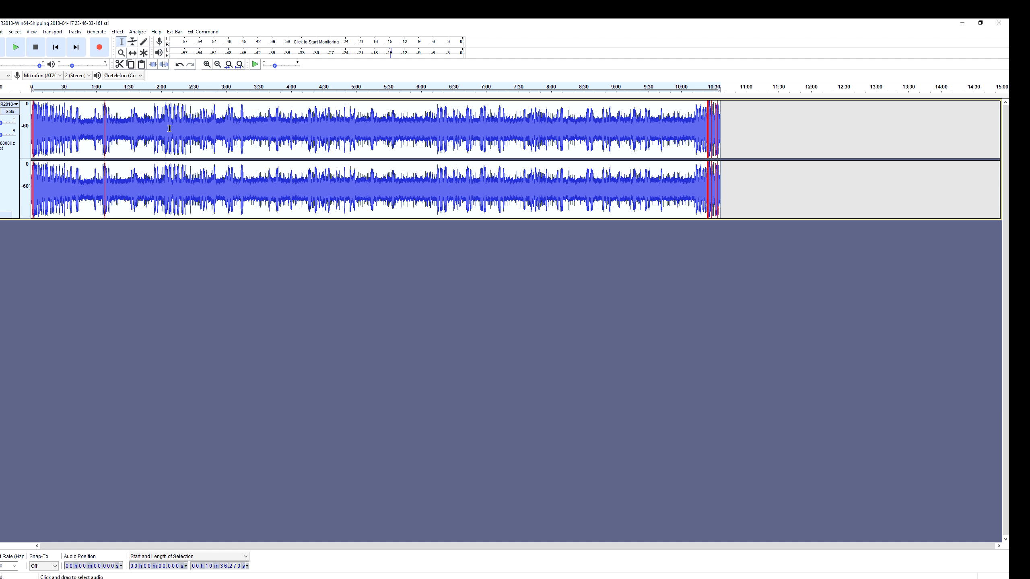
click(117, 32)
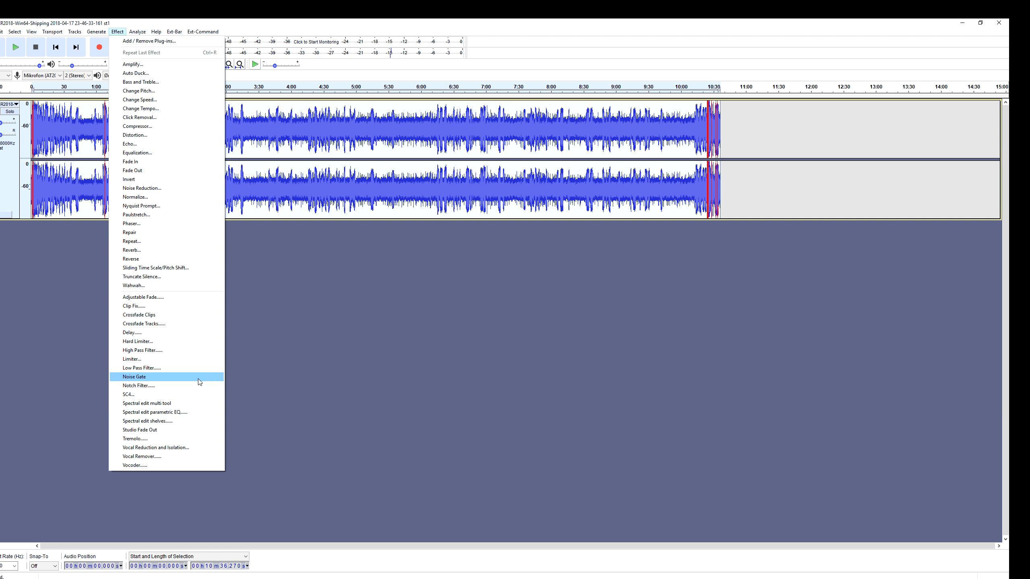
click(171, 378)
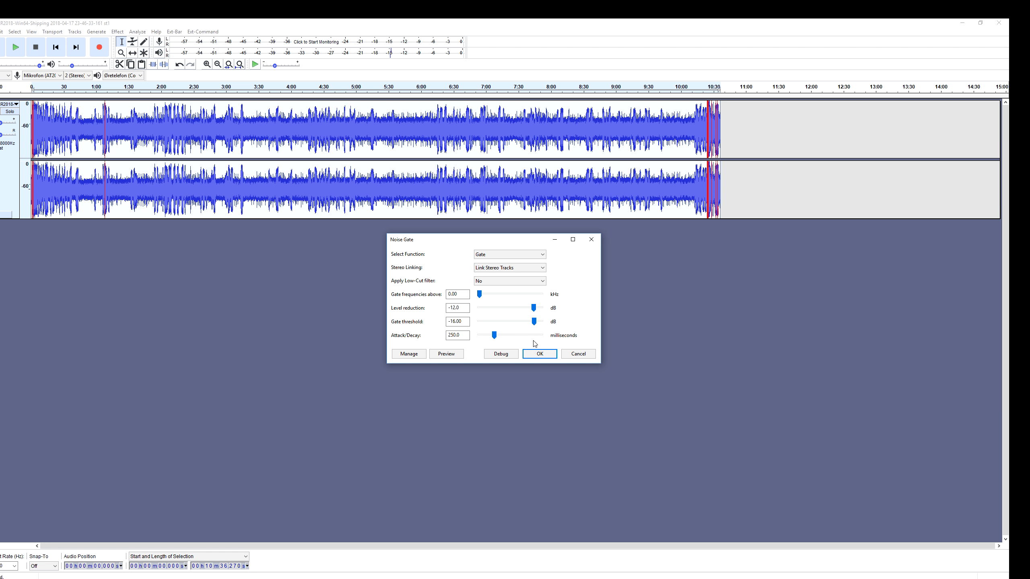
click(539, 354)
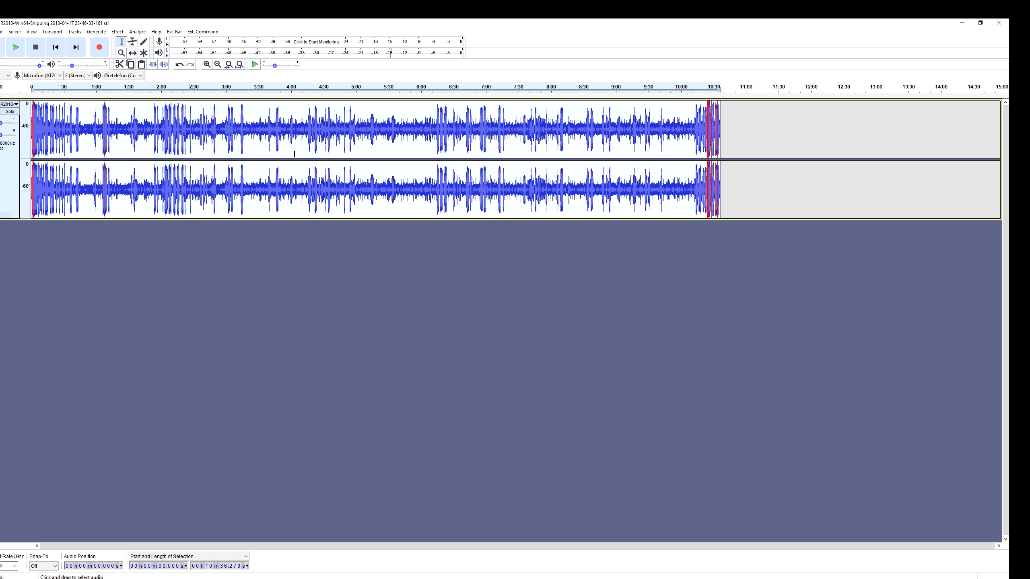
Step: Select roughly the first 5 minutes 19 seconds of the track, and extend the selection to the whole track
click(356, 135)
drag(376, 136, 15, 137)
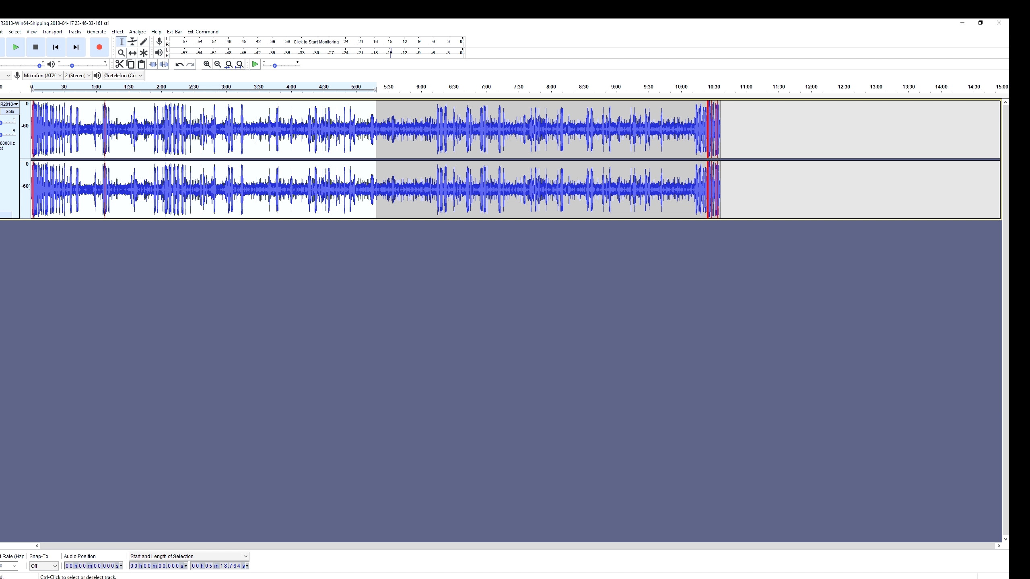
click(4, 197)
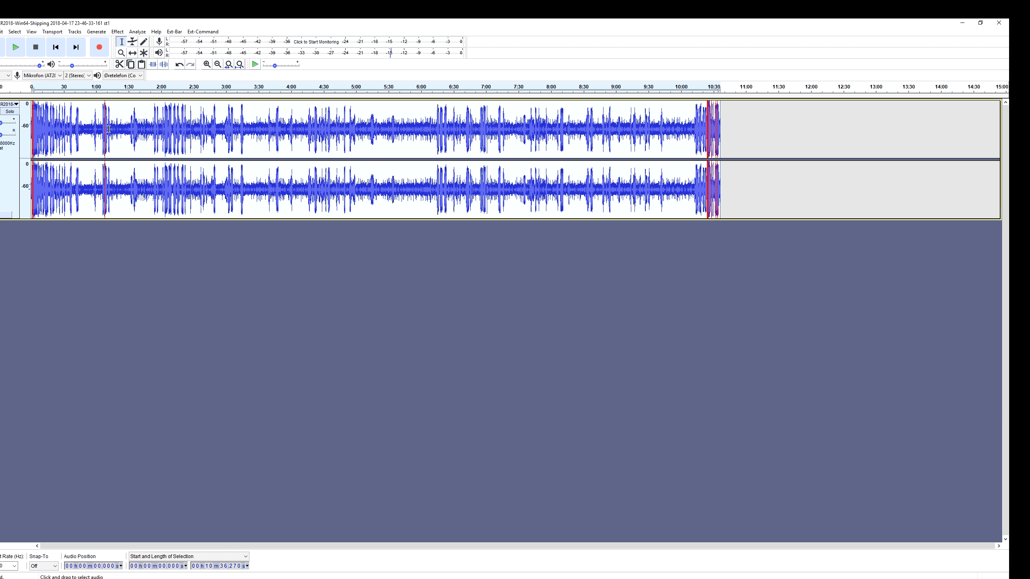
Step: Play the track from about 0:45 to listen to the gated background noise, and stop playback
click(80, 131)
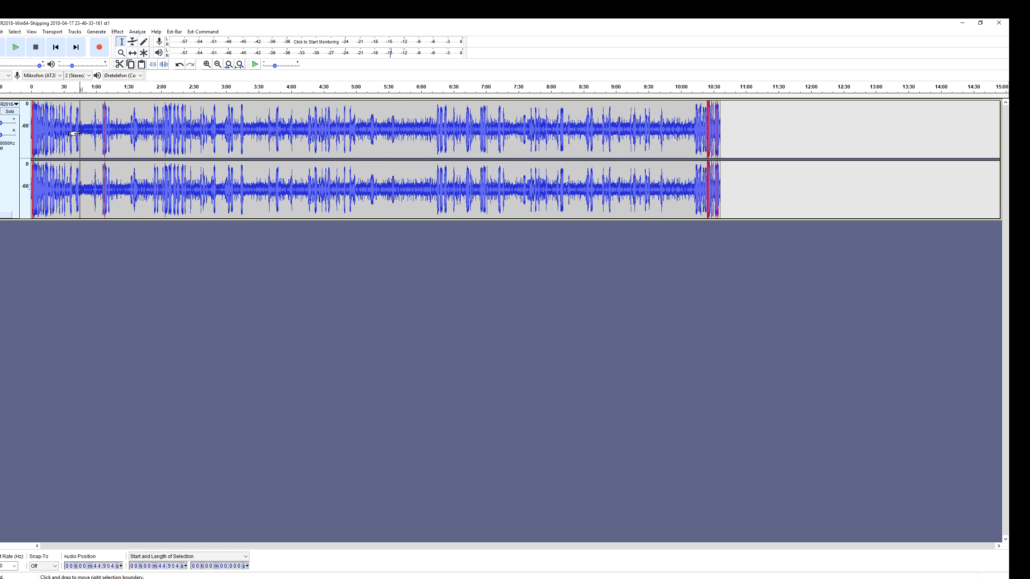
click(16, 48)
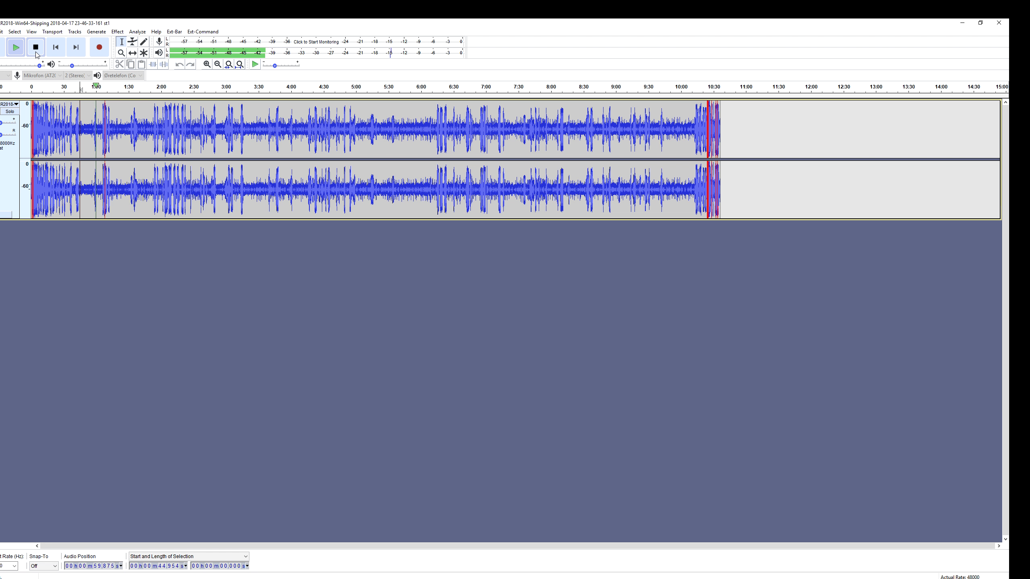
click(36, 53)
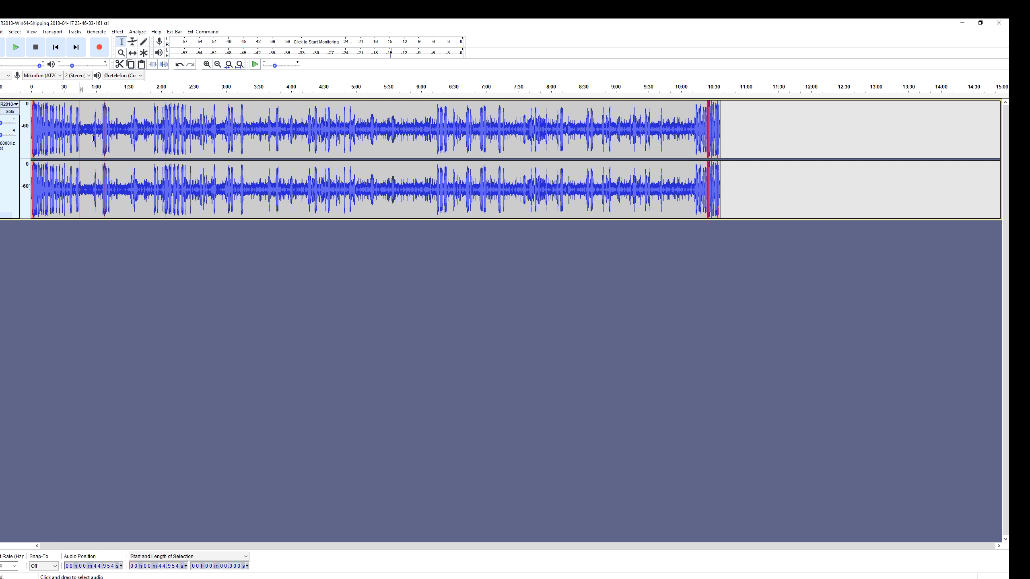
Step: Select about 13 seconds of noise from about 0:45 and apply Noise Gate with -12 dB level reduction and -16 dB threshold
drag(94, 135, 80, 138)
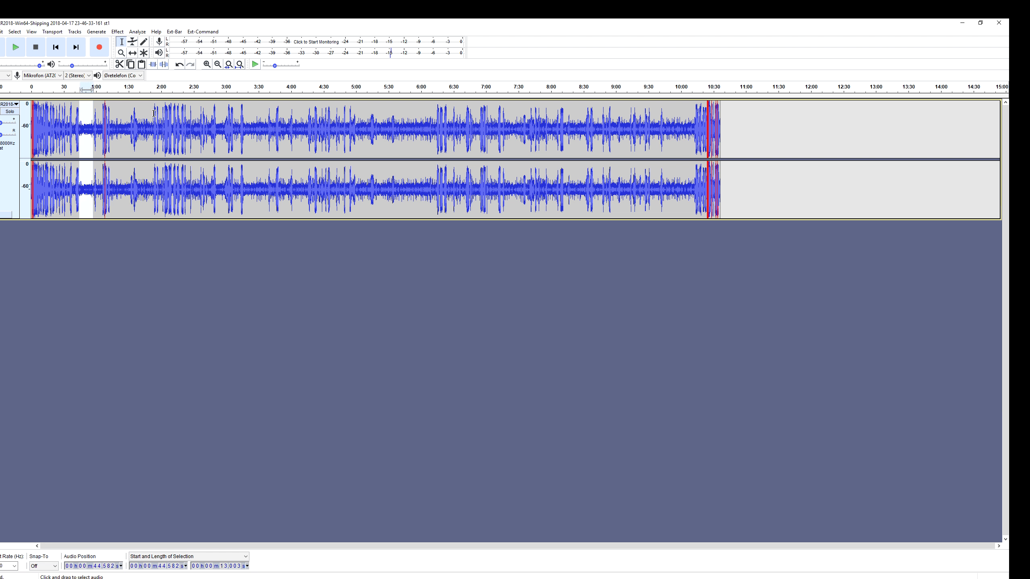
click(117, 32)
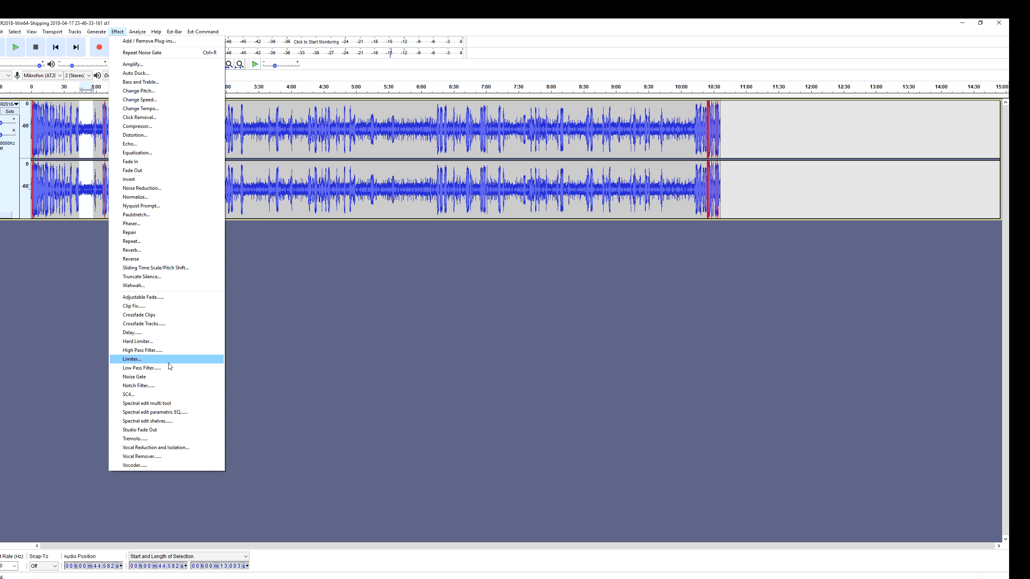
click(165, 376)
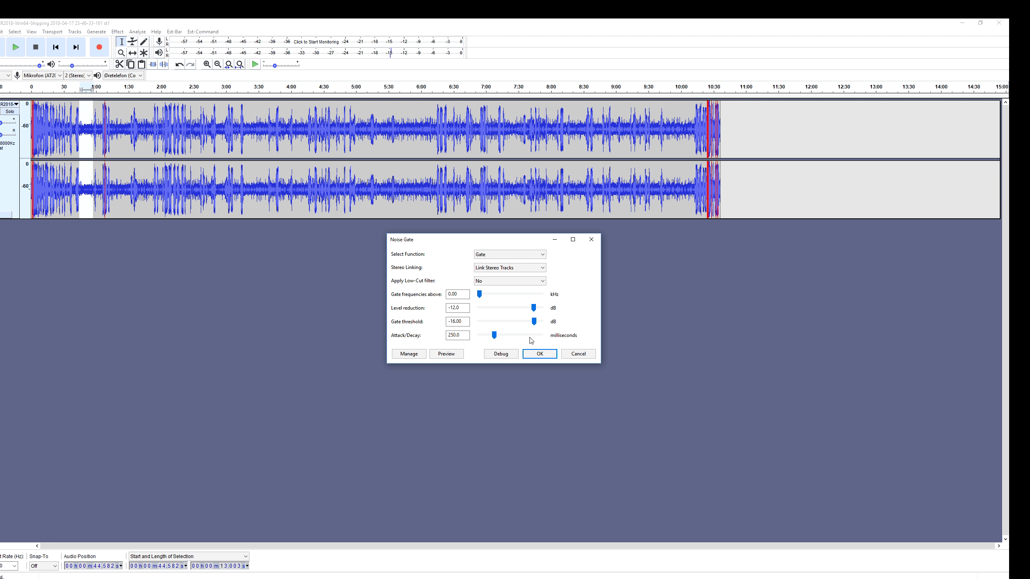
click(539, 353)
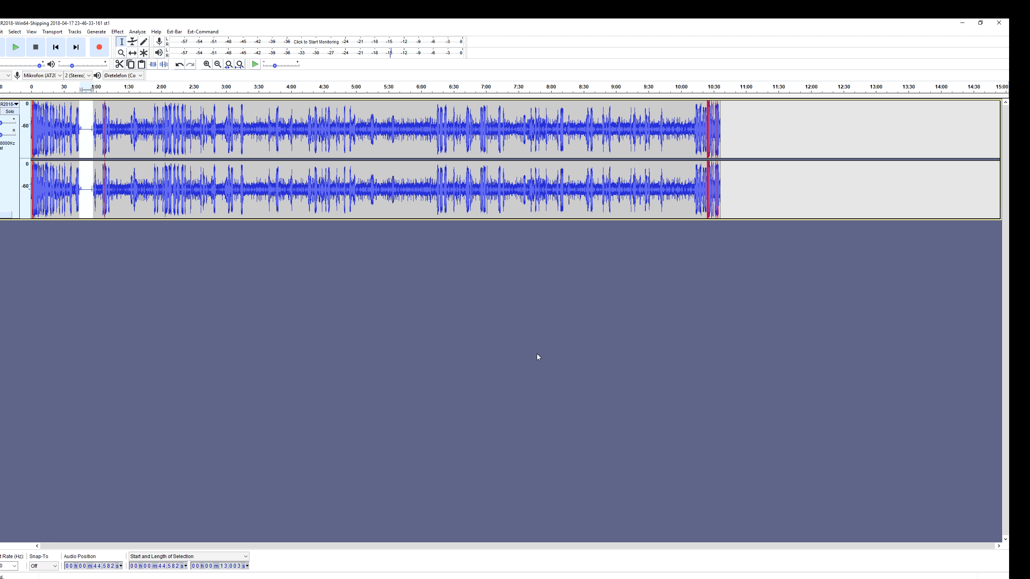
Step: Play part of the newly gated selection, and undo the Noise Gate applied to it
click(15, 48)
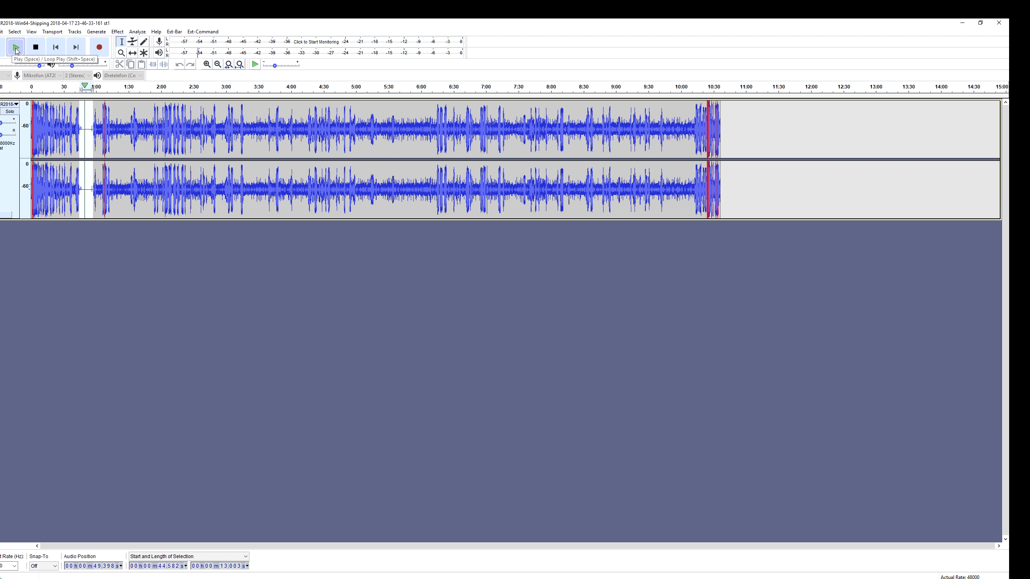
click(35, 48)
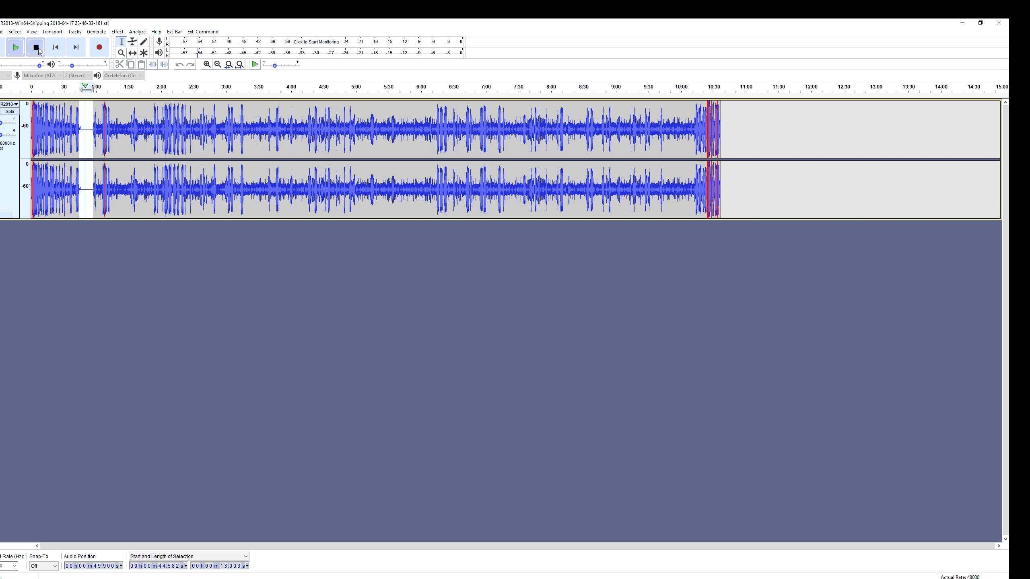
click(3, 32)
mouse_move(10, 33)
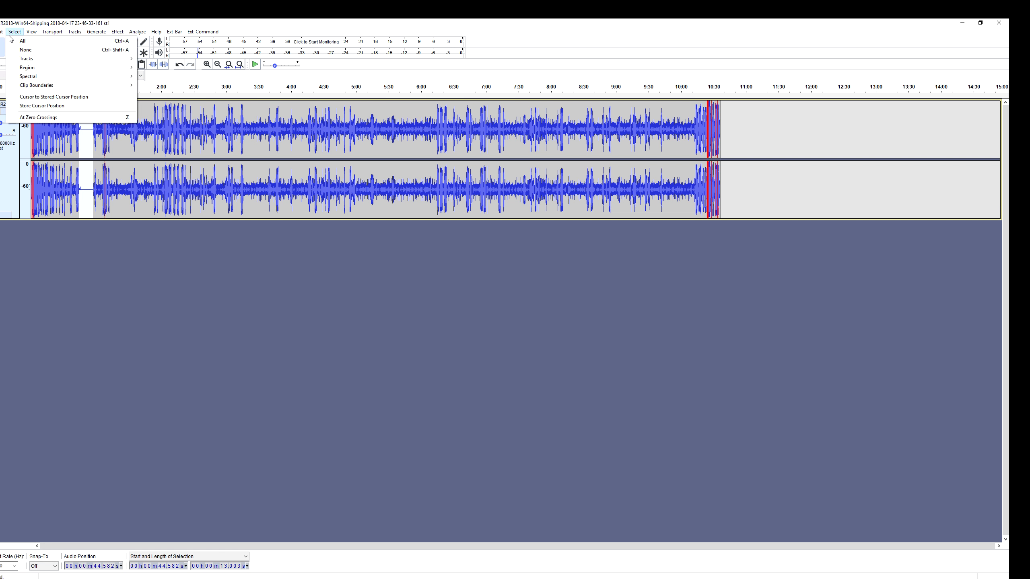
click(25, 41)
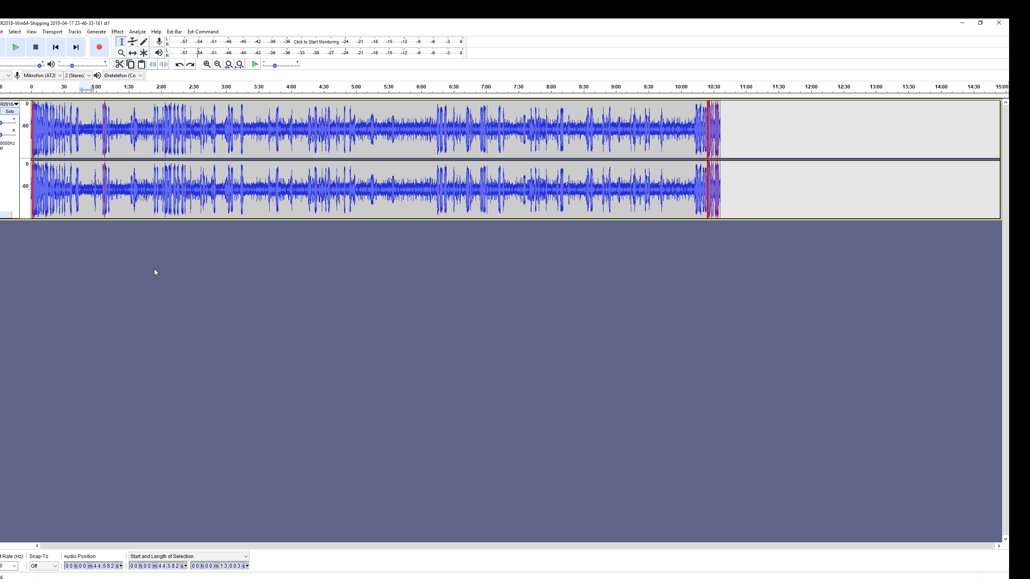
Step: Apply the Limiter to the whole track using Soft Limit, 0 dB input gains, -8 dB limit, 10 ms hold and no make-up gain
key(ctrl+a)
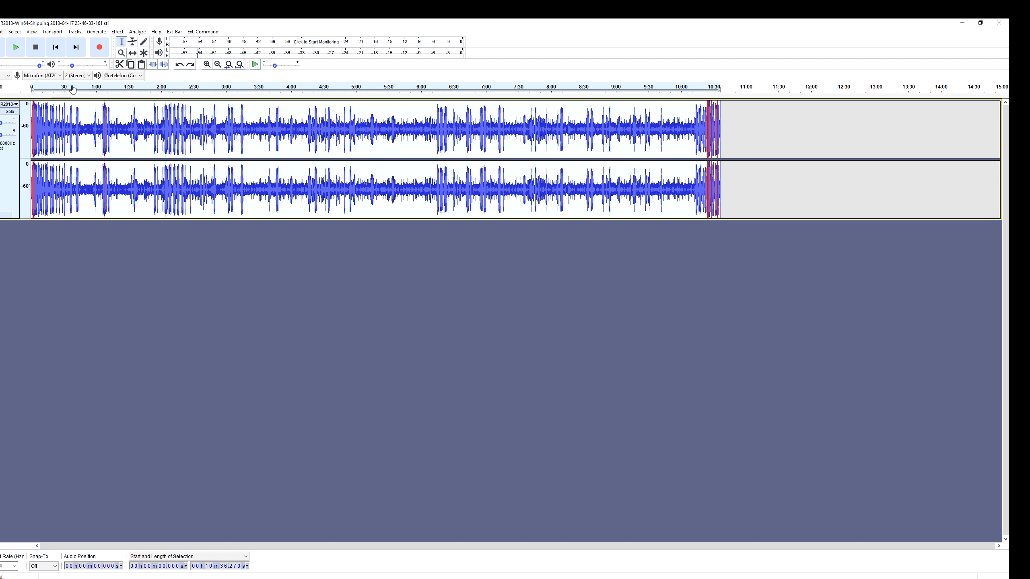
click(121, 34)
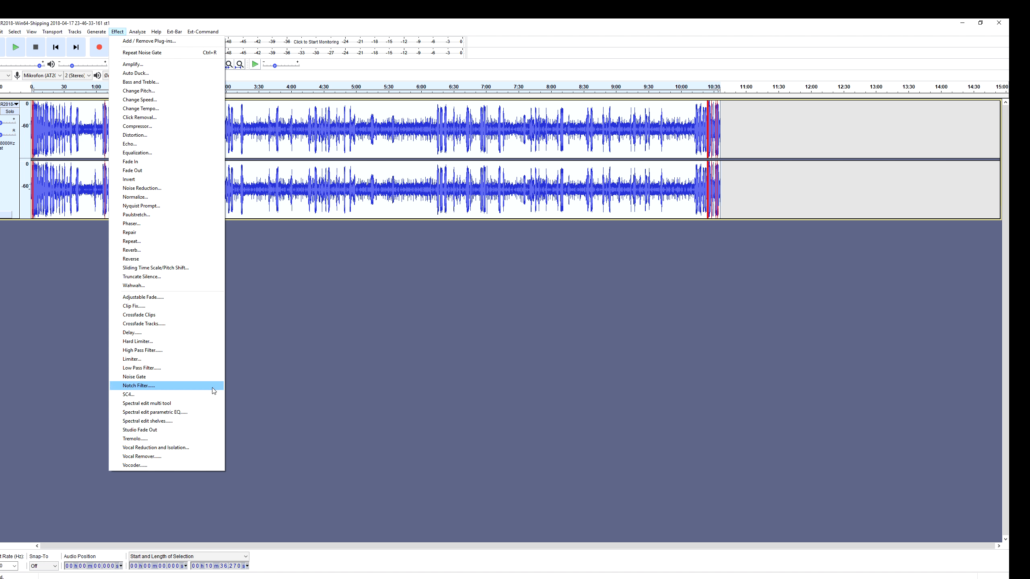
click(188, 357)
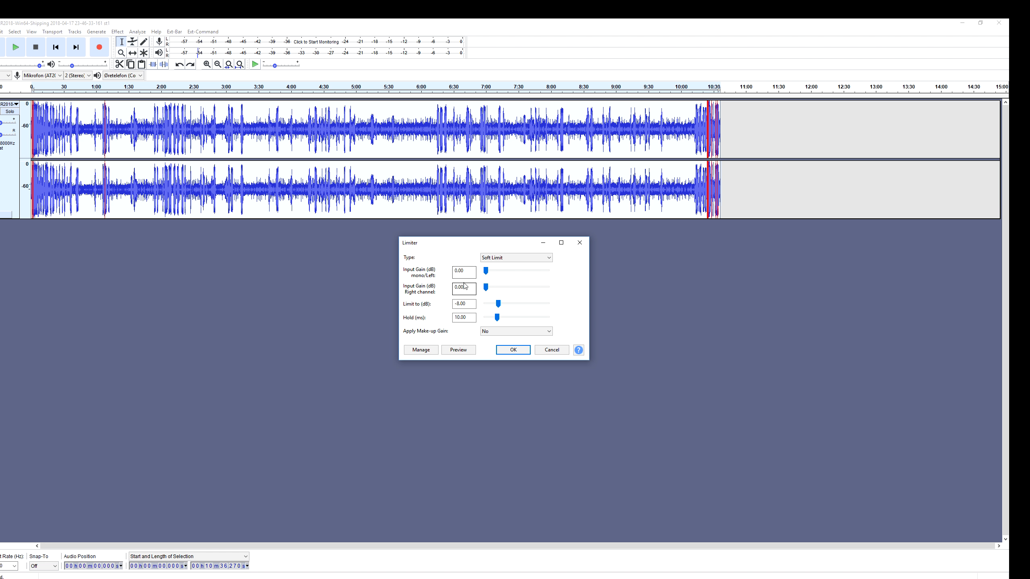
click(512, 350)
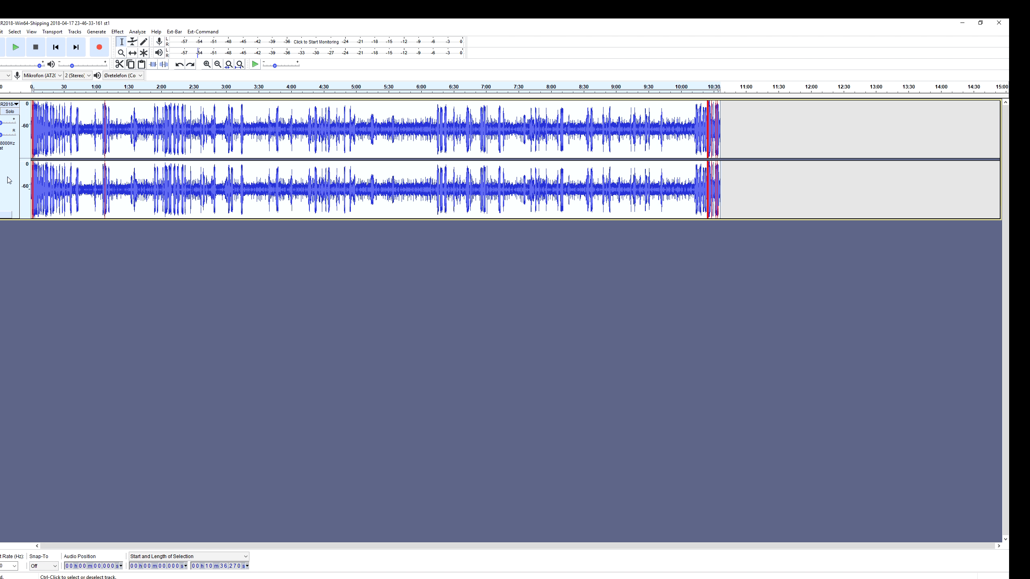
click(115, 34)
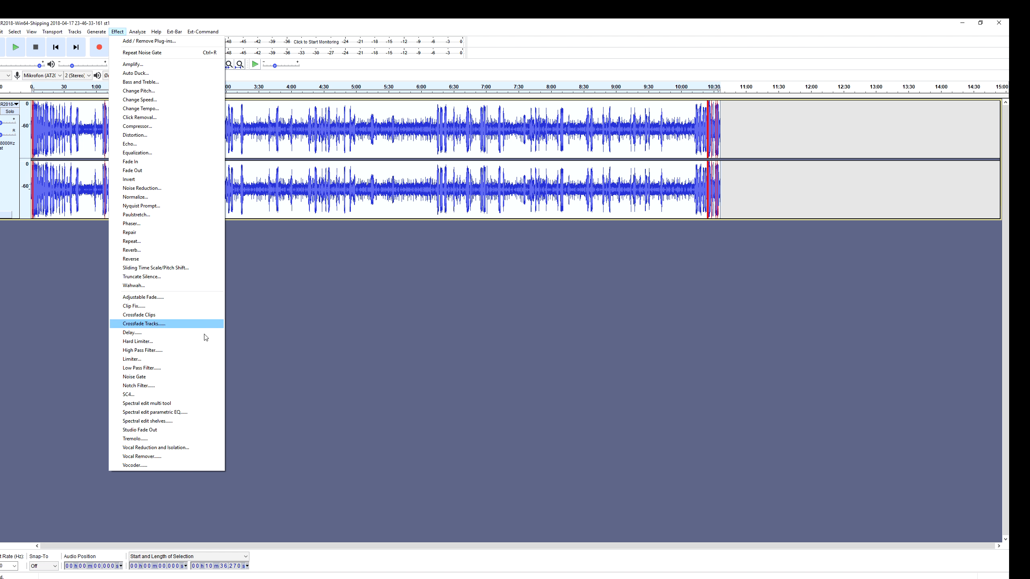
click(184, 357)
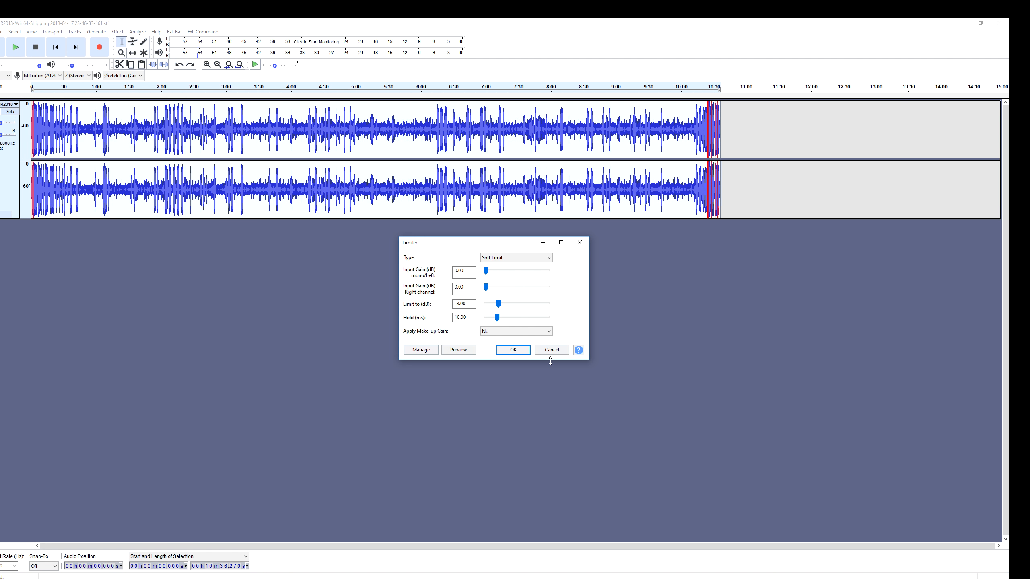
click(518, 351)
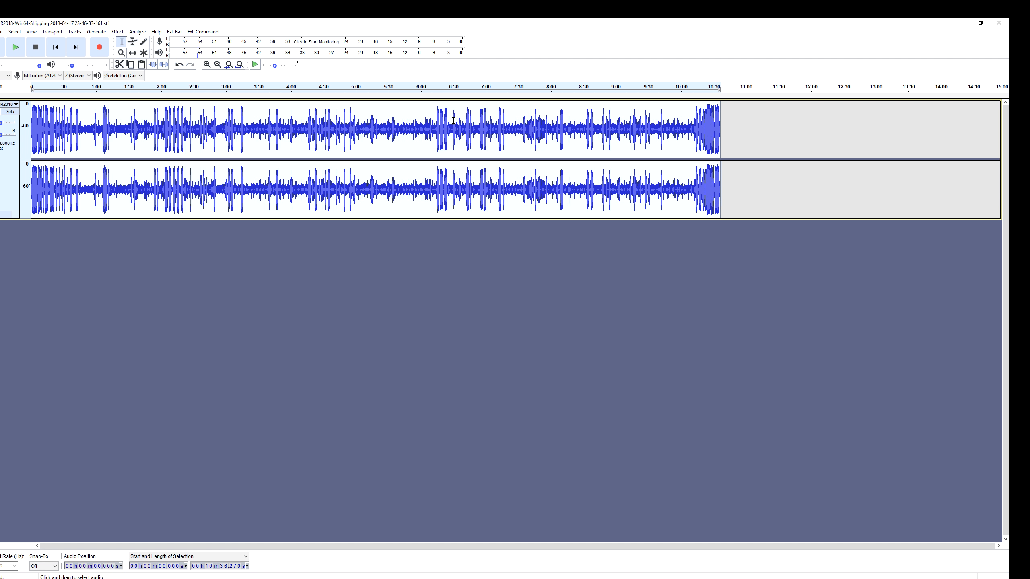
Step: Apply Equalization to the whole track with the 100Hz Rumble curve and a filter length of 4001
click(116, 33)
click(147, 153)
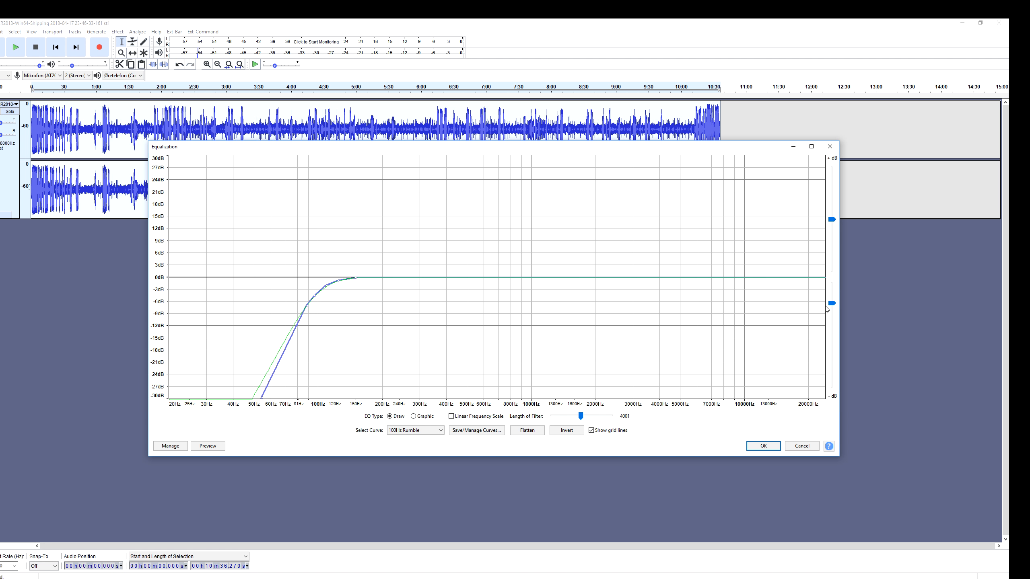
click(763, 446)
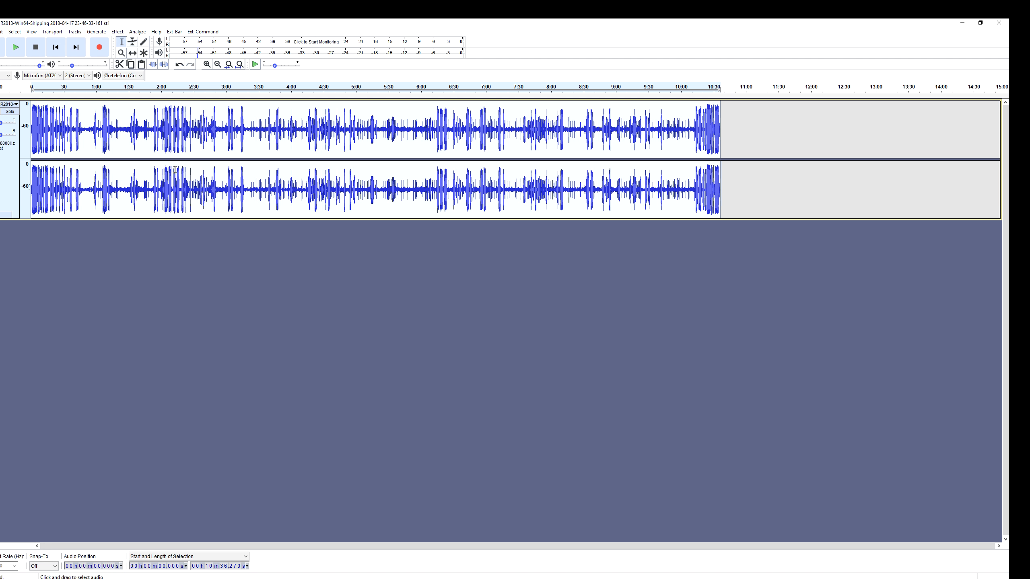
Step: Play the track from about 0:44 to listen to the processed audio, and stop playback
click(81, 186)
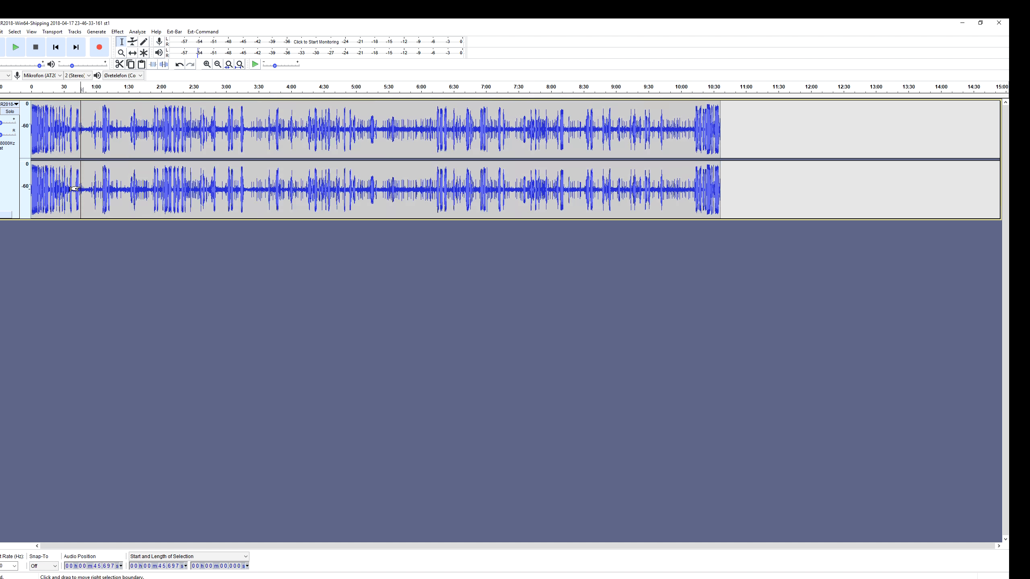
click(79, 188)
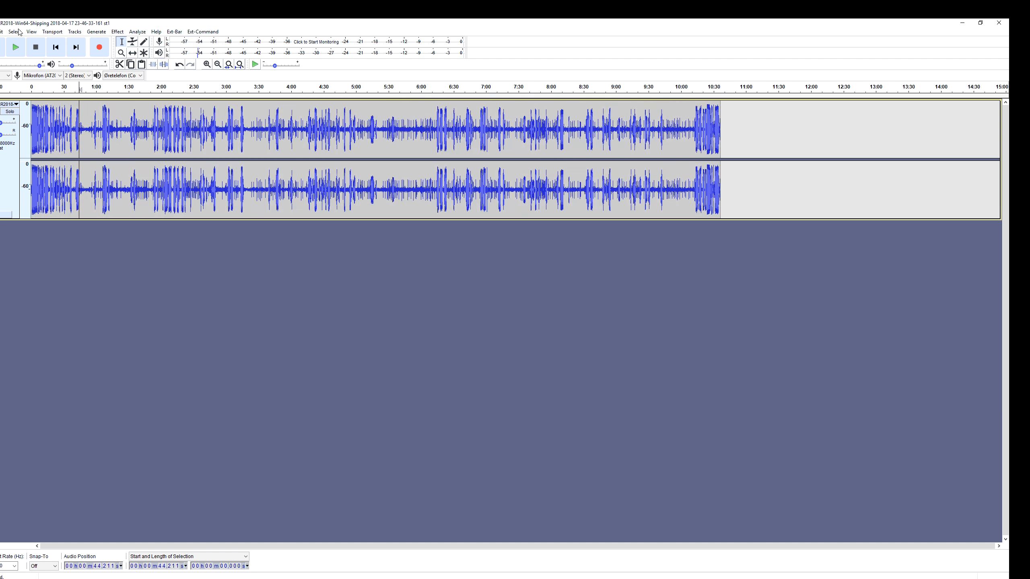
click(15, 47)
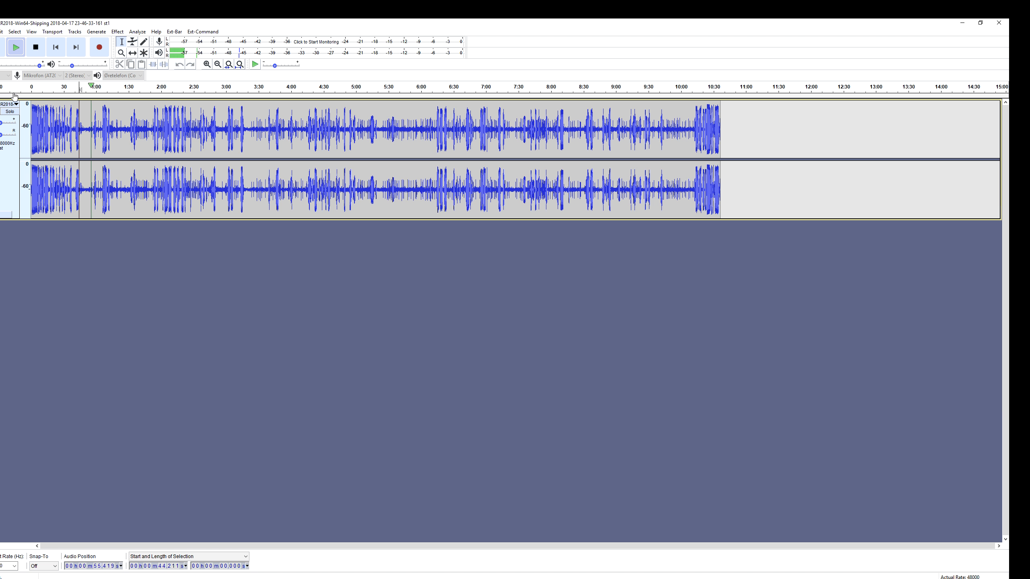
click(36, 48)
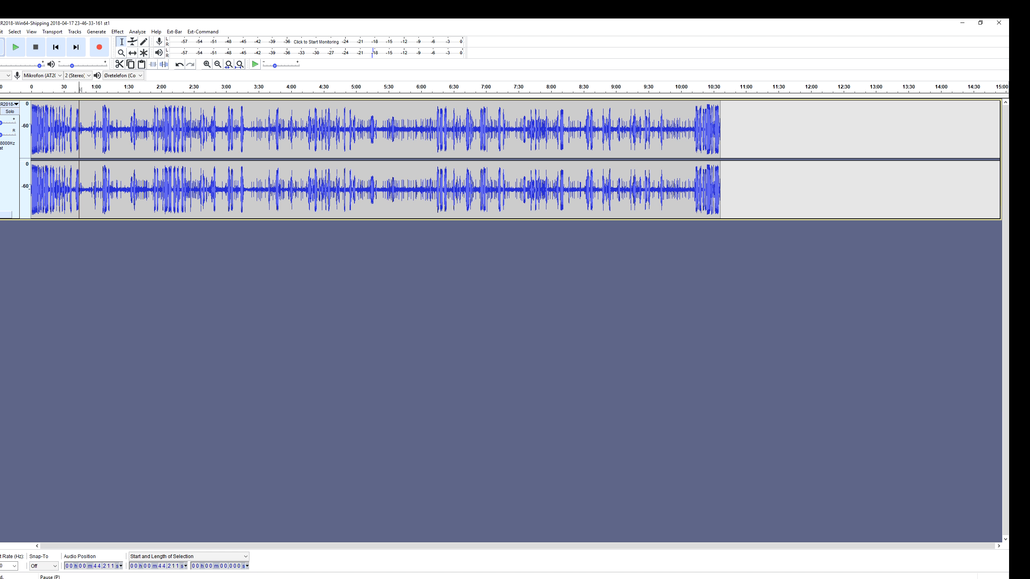
Step: Export the audio to the Desktop as a 16-bit PCM WAV file named 1, leaving the metadata tags empty
click(0, 31)
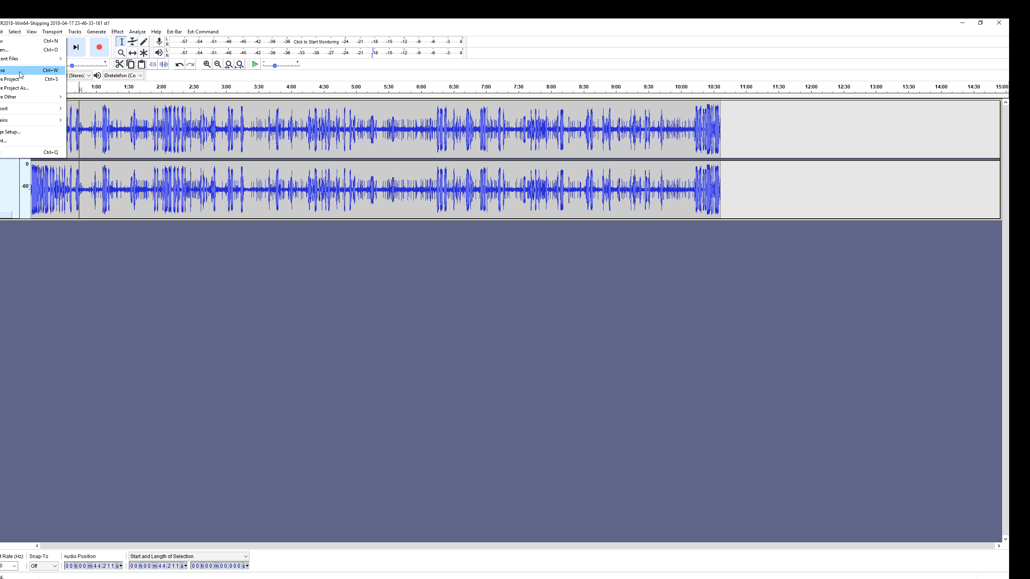
mouse_move(24, 59)
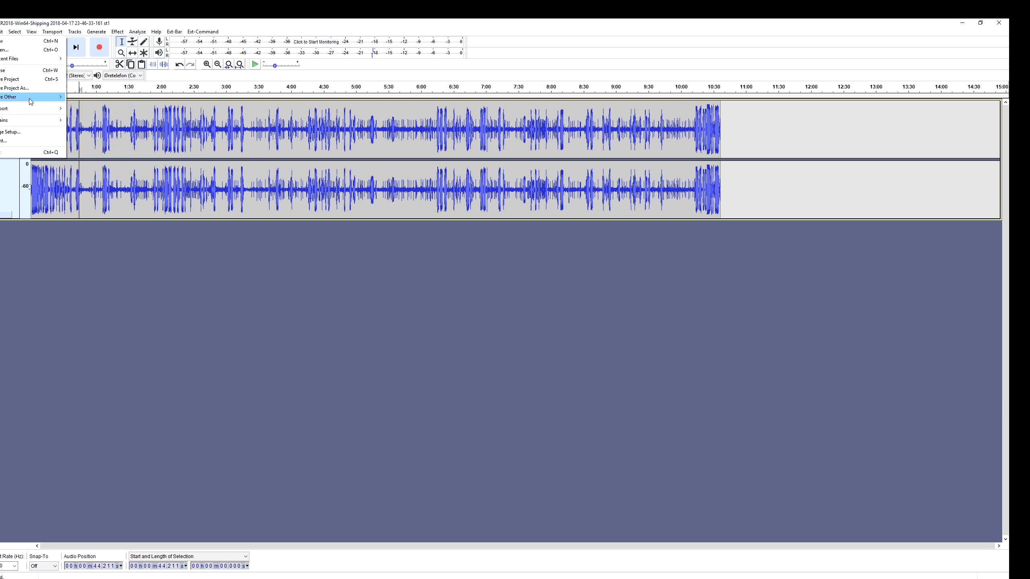
mouse_move(31, 97)
click(122, 110)
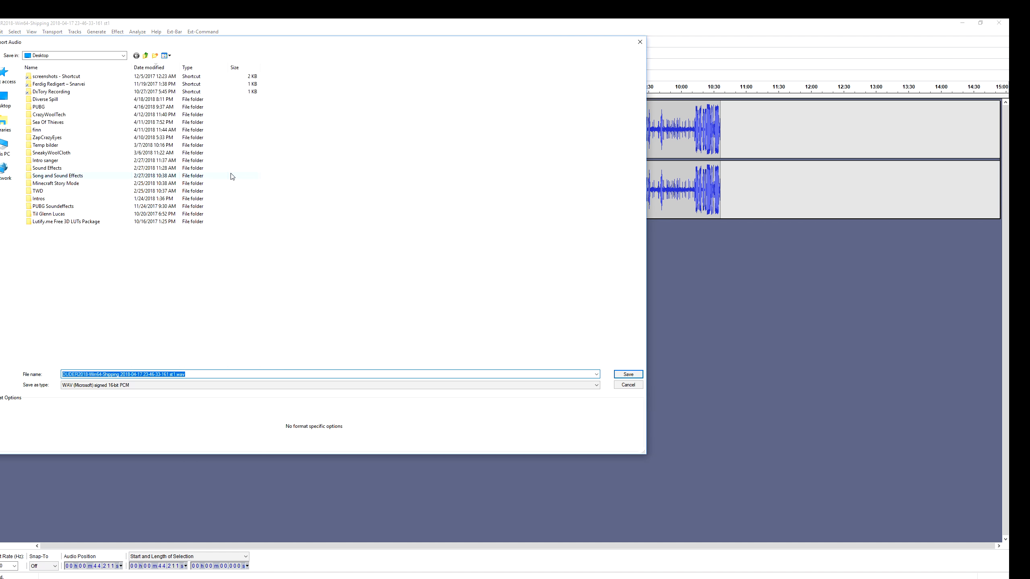
text(1)
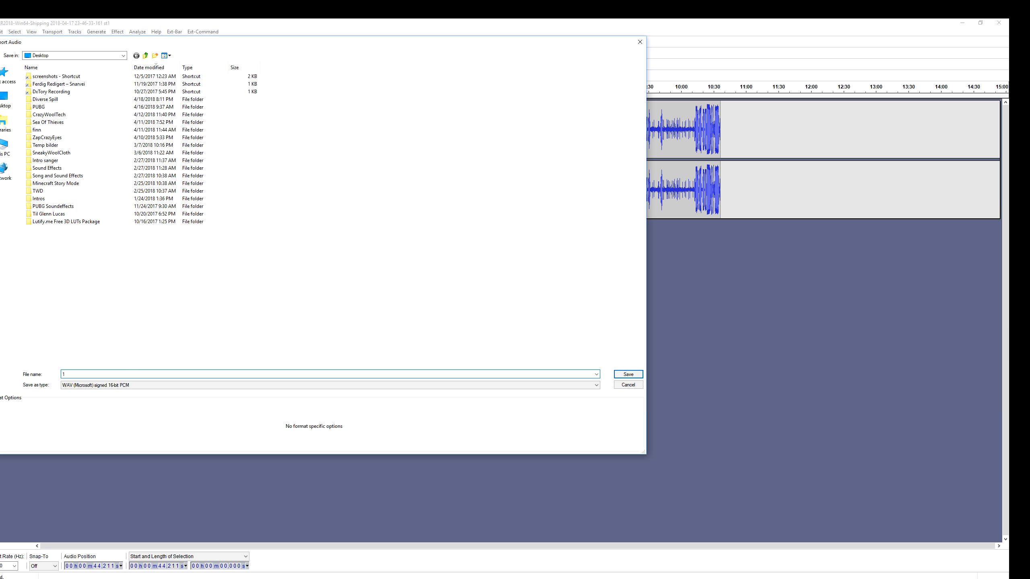
key(Return)
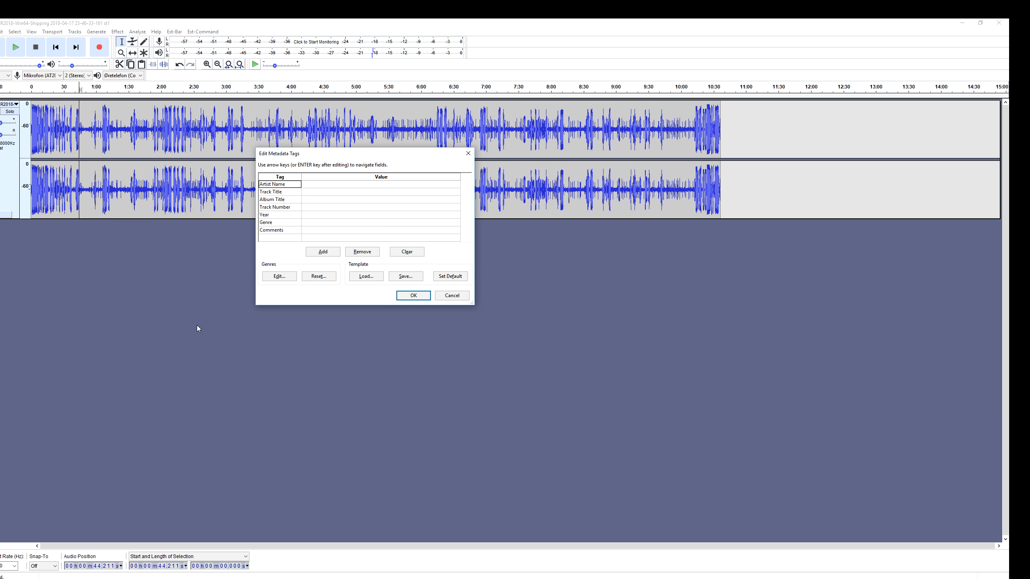
click(413, 296)
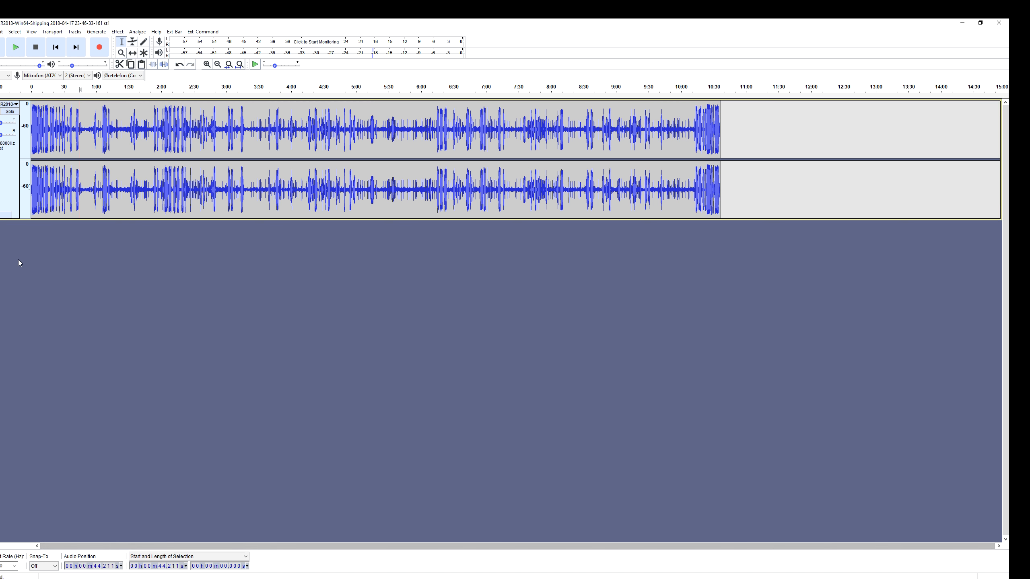
Step: Close the processed track and open the original DUDER2018 st1 recording from Game Recording on Gaming (D:), reading it directly from the original
click(0, 104)
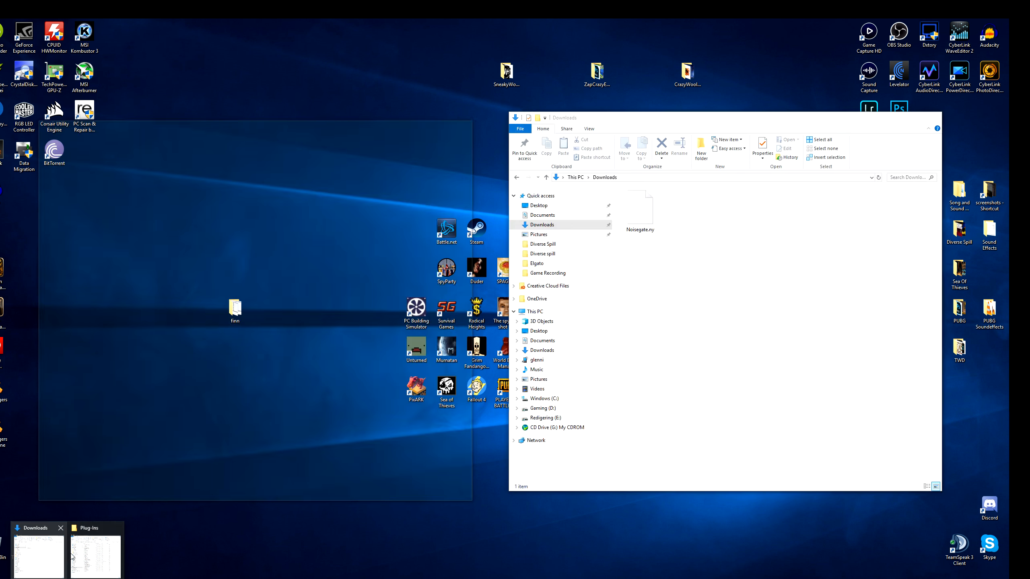
click(81, 556)
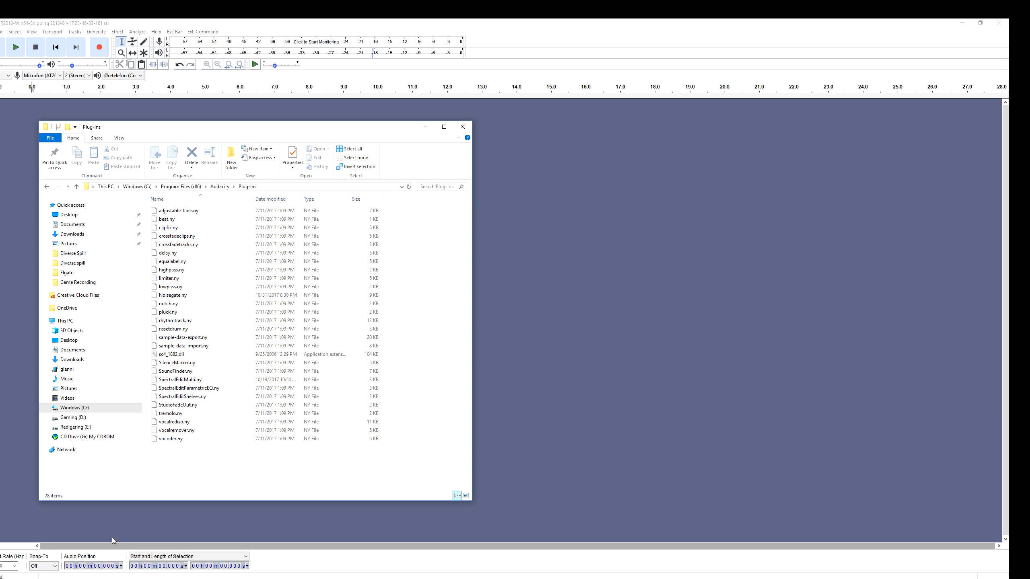
click(89, 418)
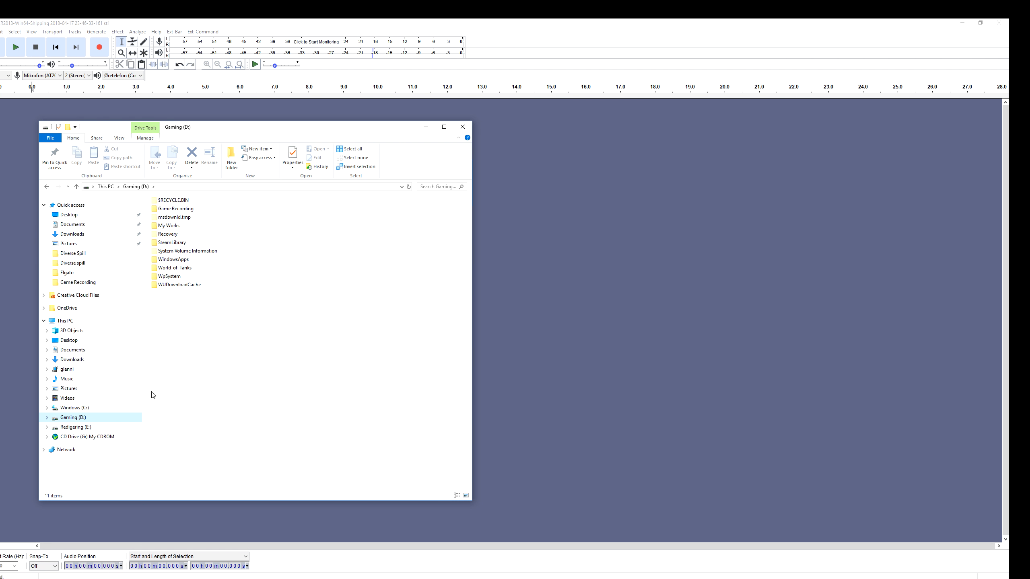
double_click(179, 211)
click(353, 231)
double_click(354, 231)
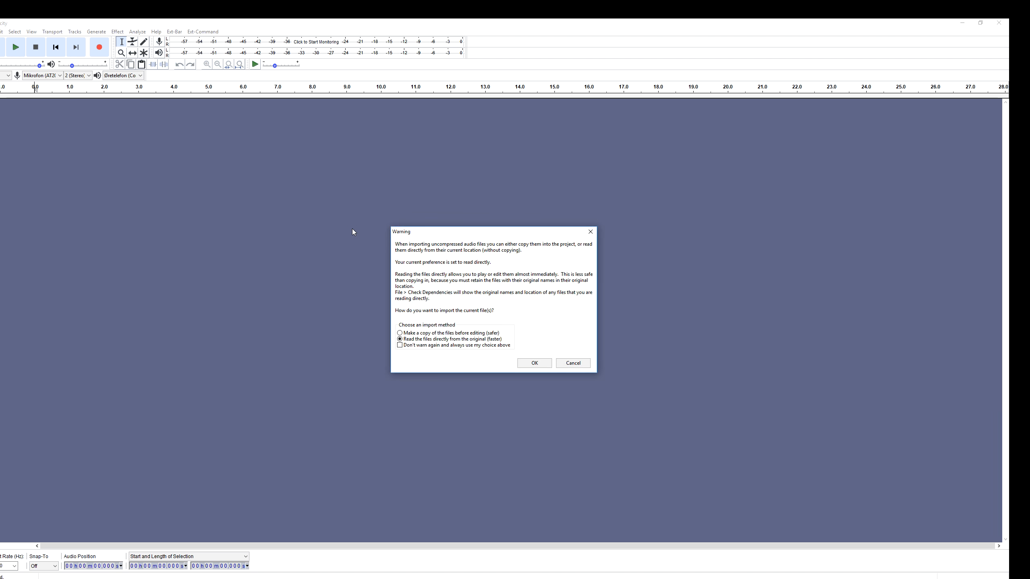
click(528, 364)
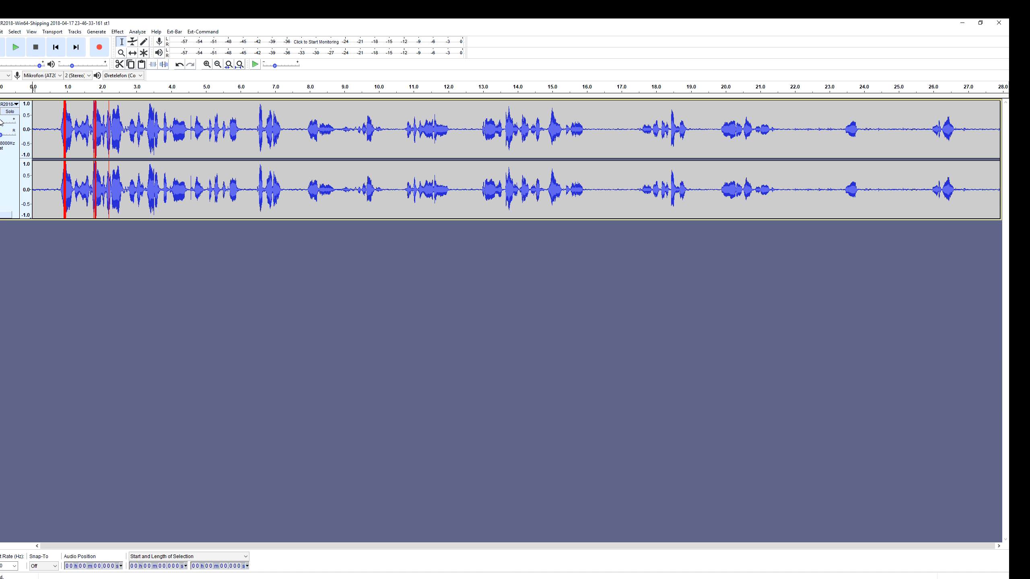
Step: Display the original recording's track as Waveform (dB) and fit its full length in view
click(0, 32)
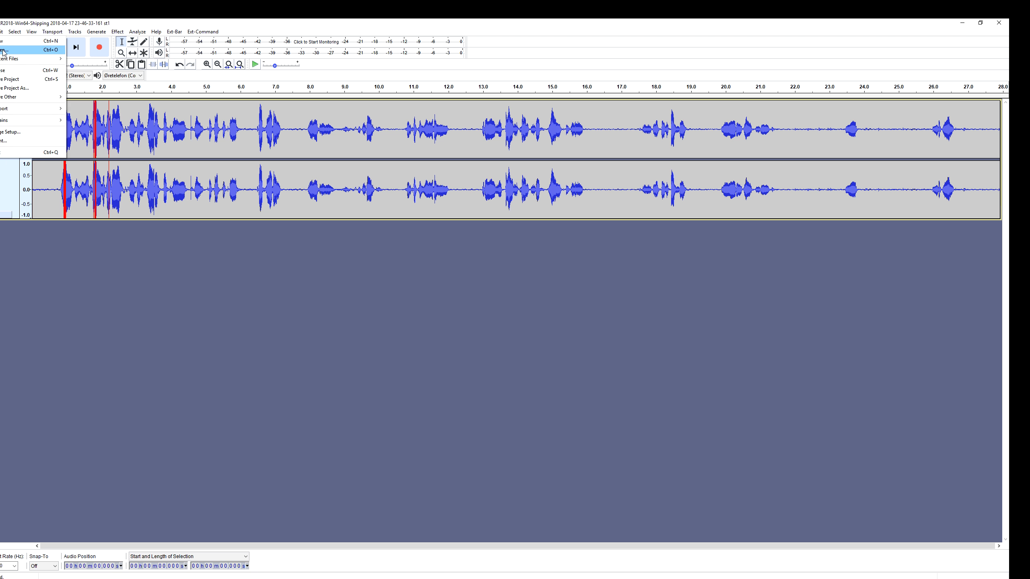
click(151, 236)
click(9, 104)
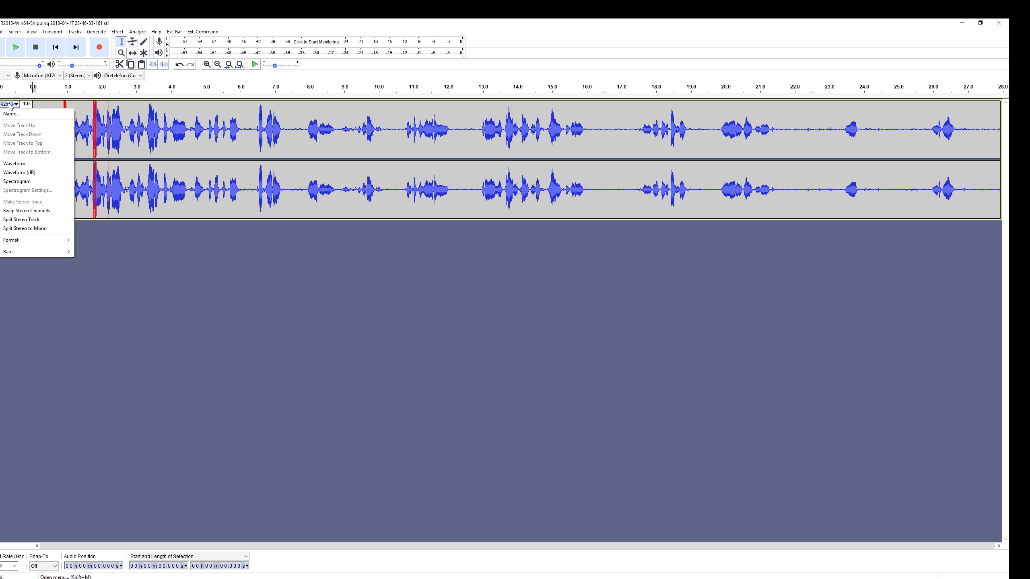
click(39, 173)
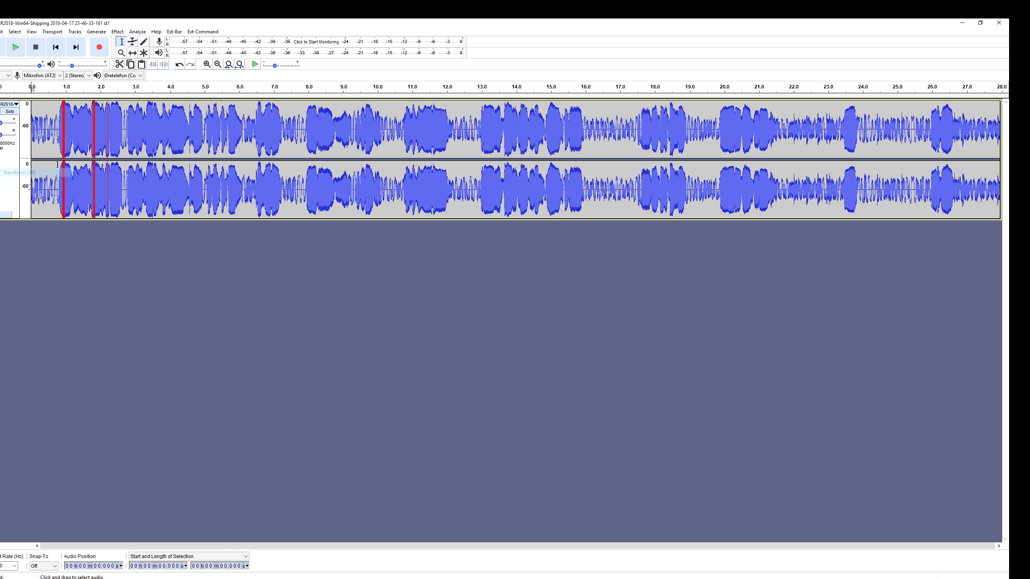
click(218, 65)
click(219, 65)
click(219, 64)
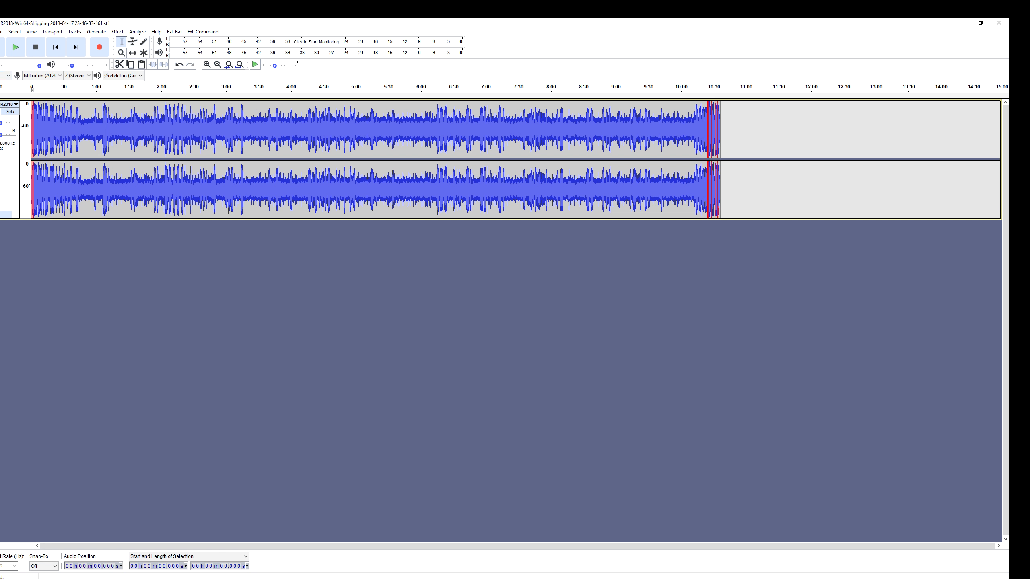
click(2, 32)
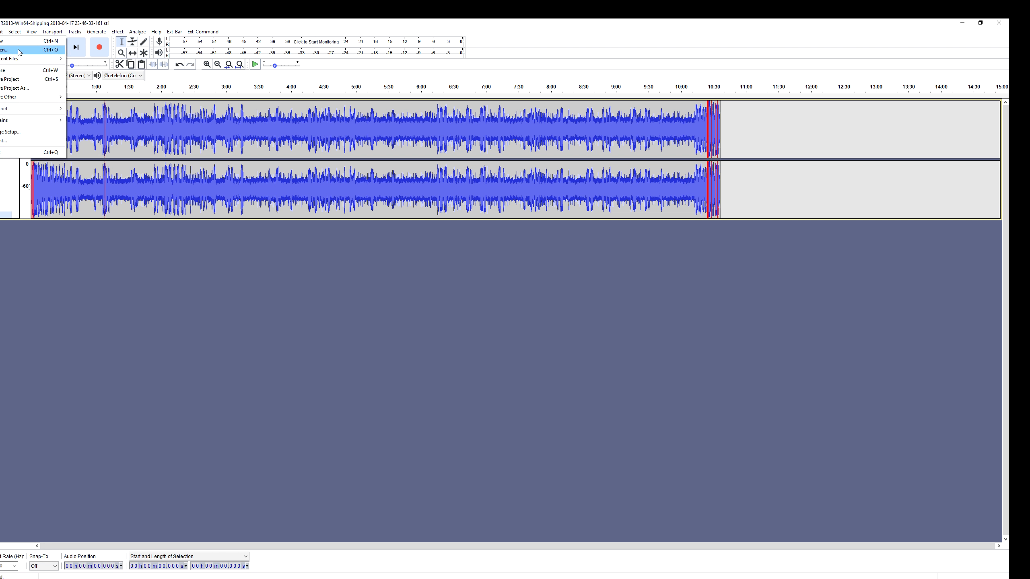
click(44, 50)
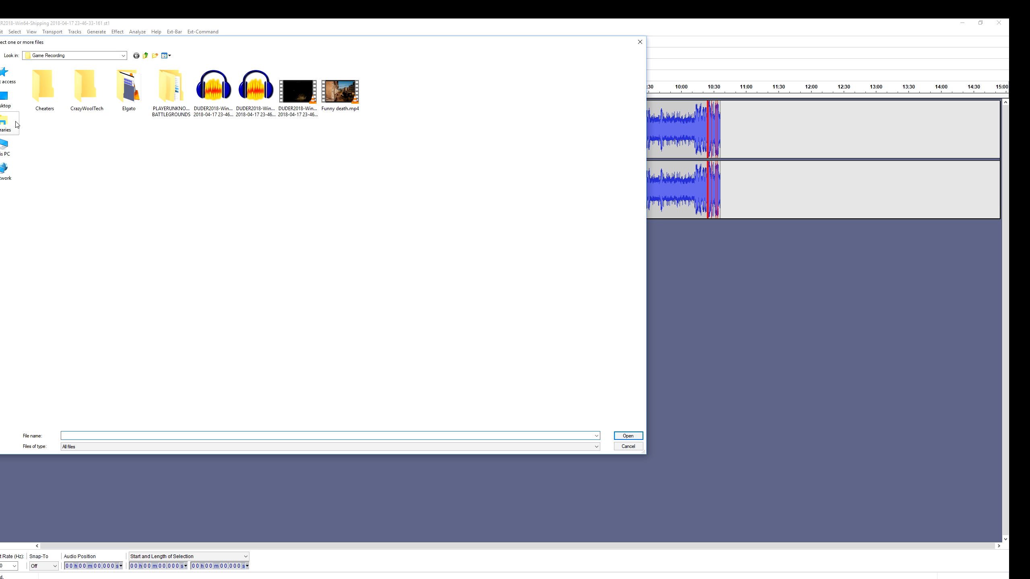
click(6, 101)
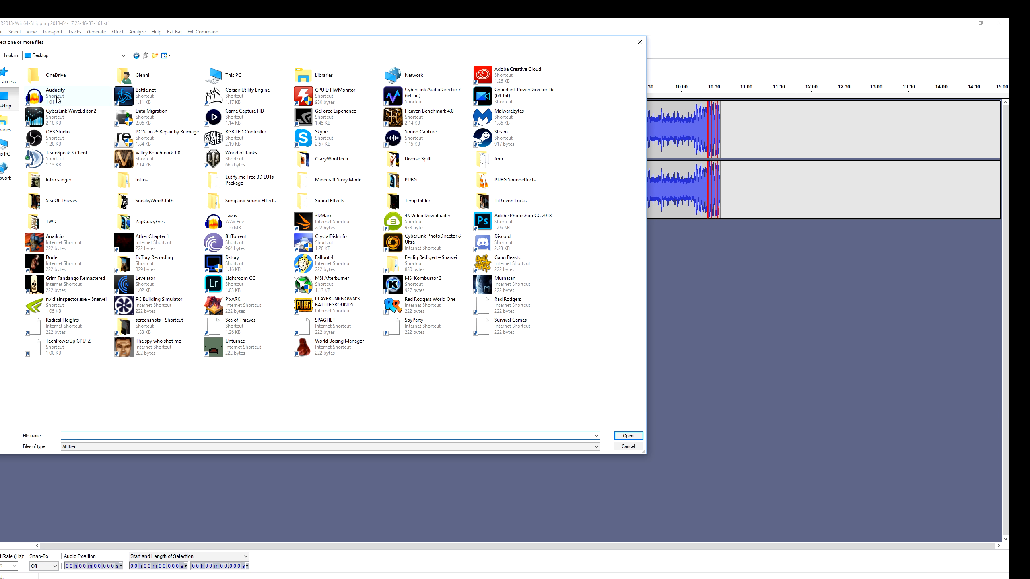
key(Escape)
click(564, 318)
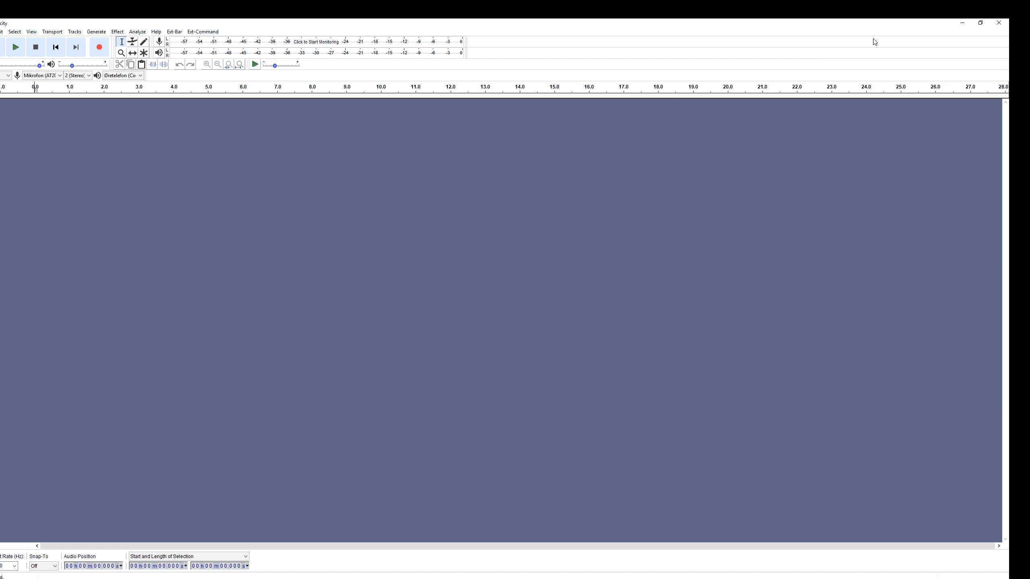
Step: Open the exported 1.wav from the Desktop alongside the original recording, reading it directly from its current location
key(alt+f)
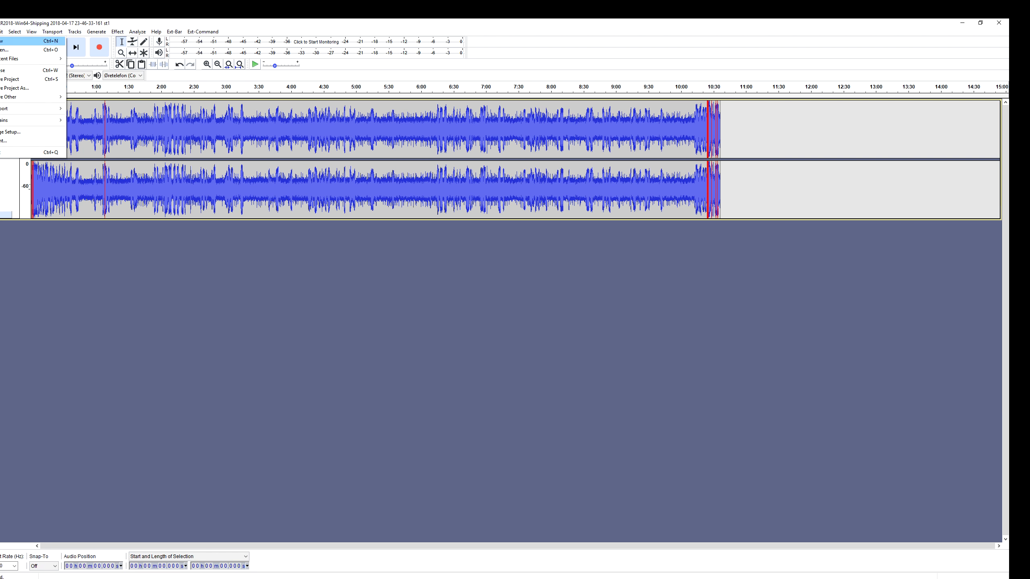
click(8, 52)
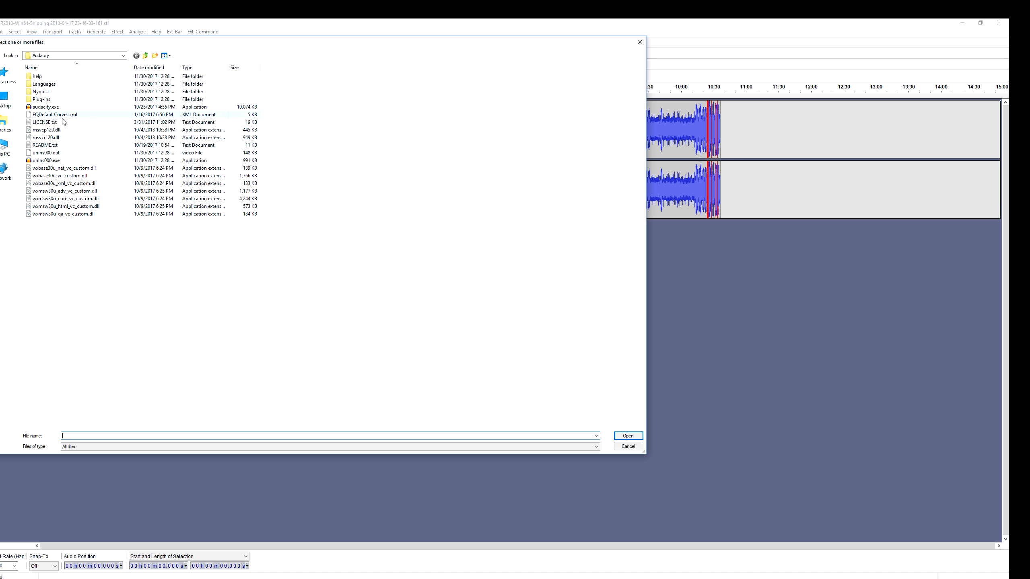
click(5, 101)
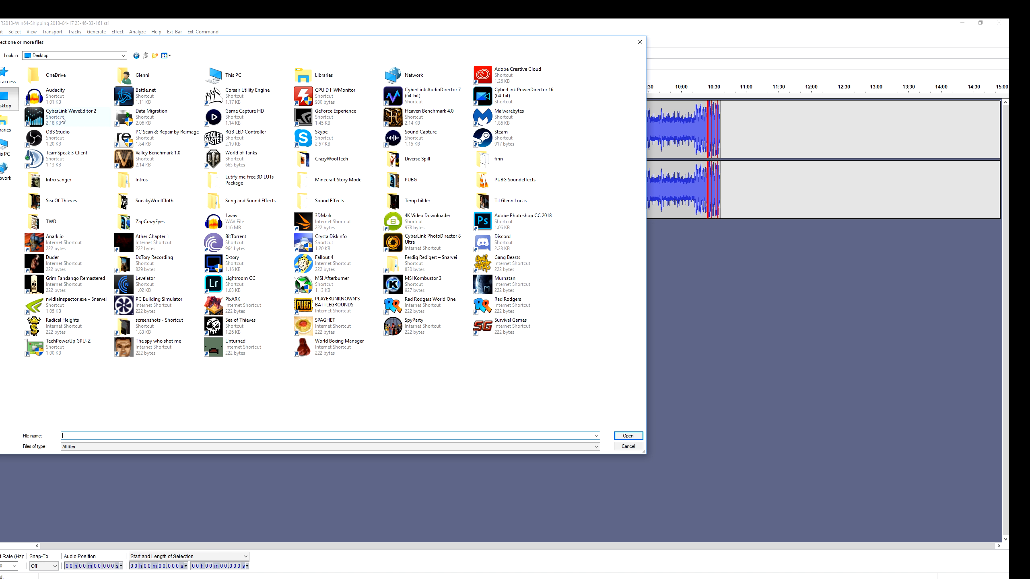
click(2, 106)
double_click(235, 222)
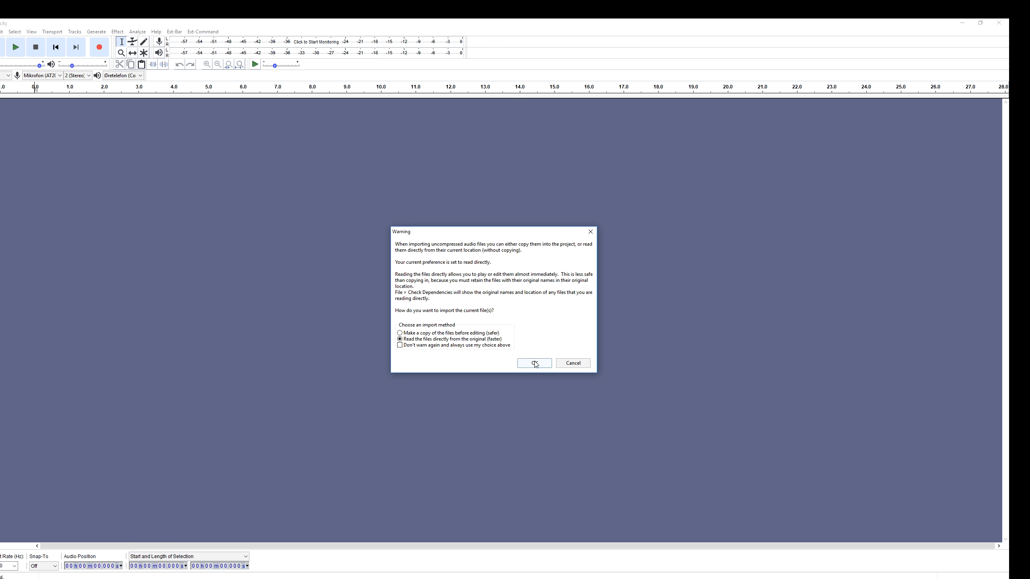
click(523, 360)
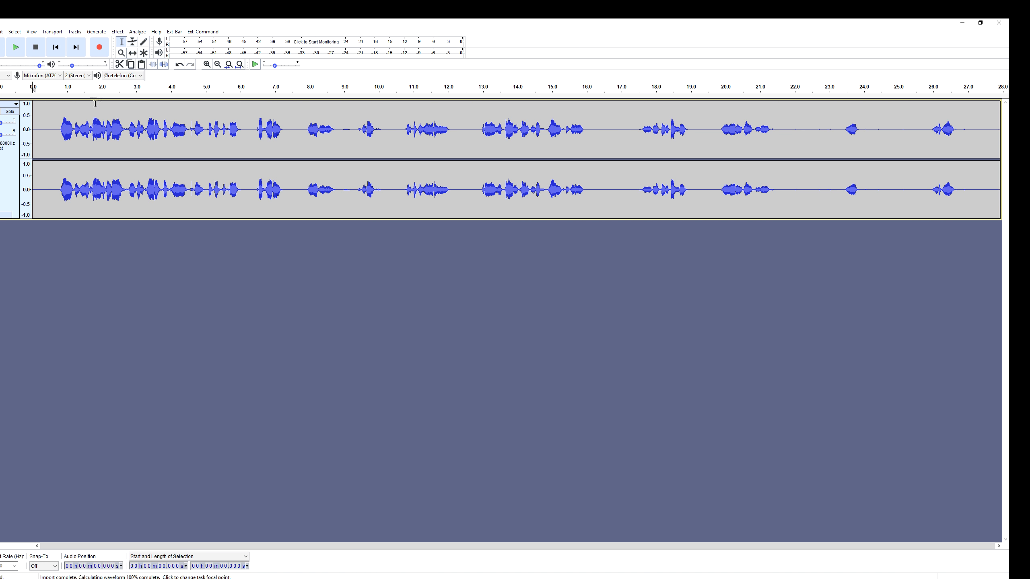
Step: Fit the full length of the 1.wav track in view and display it as Waveform (dB)
click(218, 64)
click(217, 64)
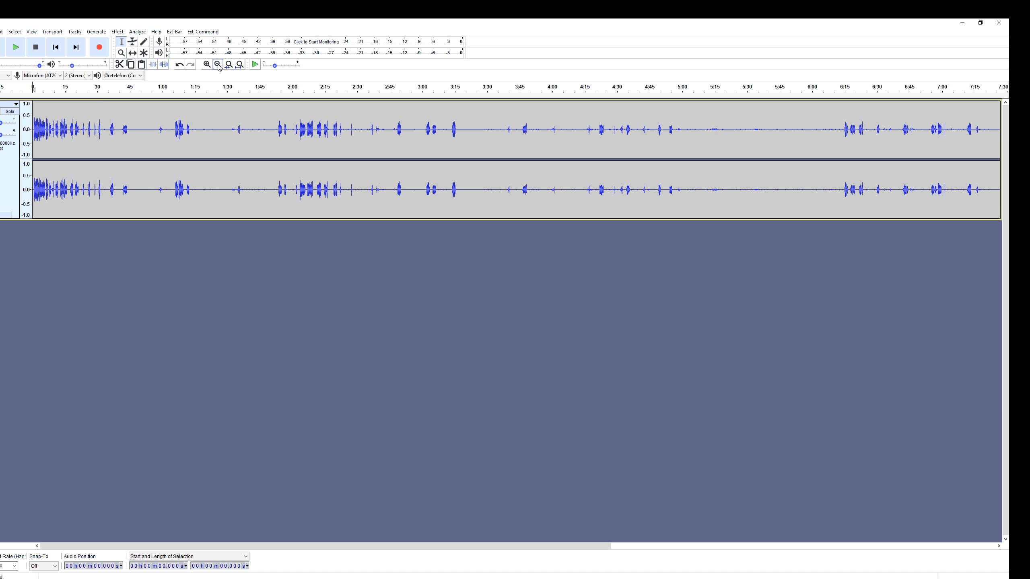
click(218, 64)
click(207, 65)
click(208, 65)
click(208, 65)
click(218, 67)
click(10, 104)
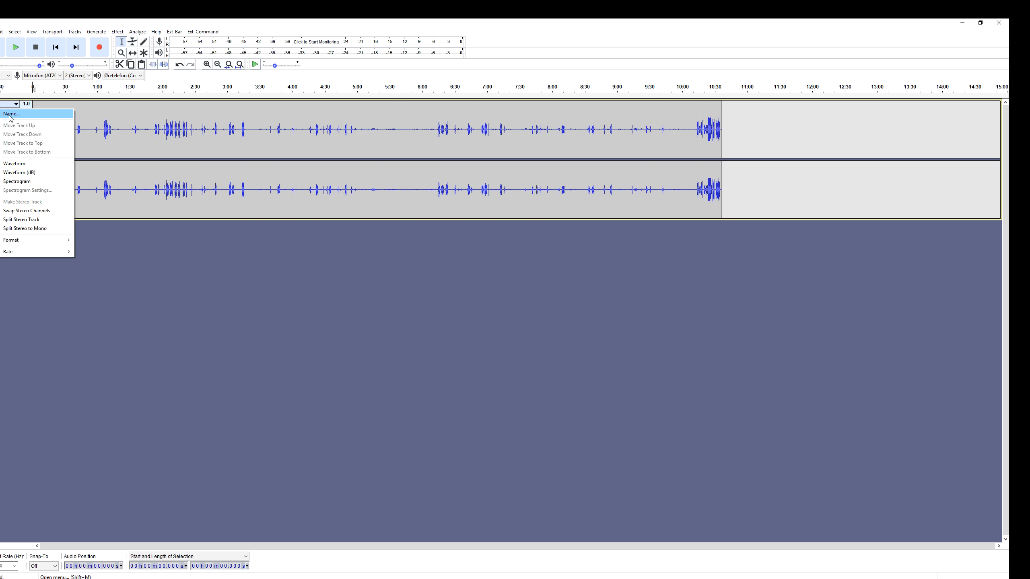
click(24, 176)
Step: Place the 1.wav project window beneath the original recording's waveforms for comparison, and switch to OBS
drag(505, 25, 507, 230)
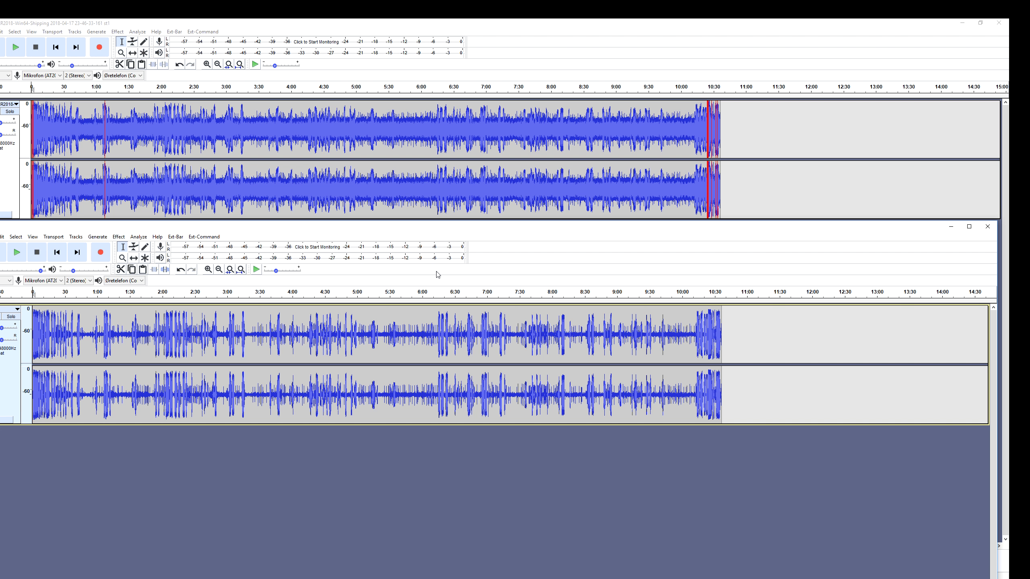
drag(457, 229, 480, 234)
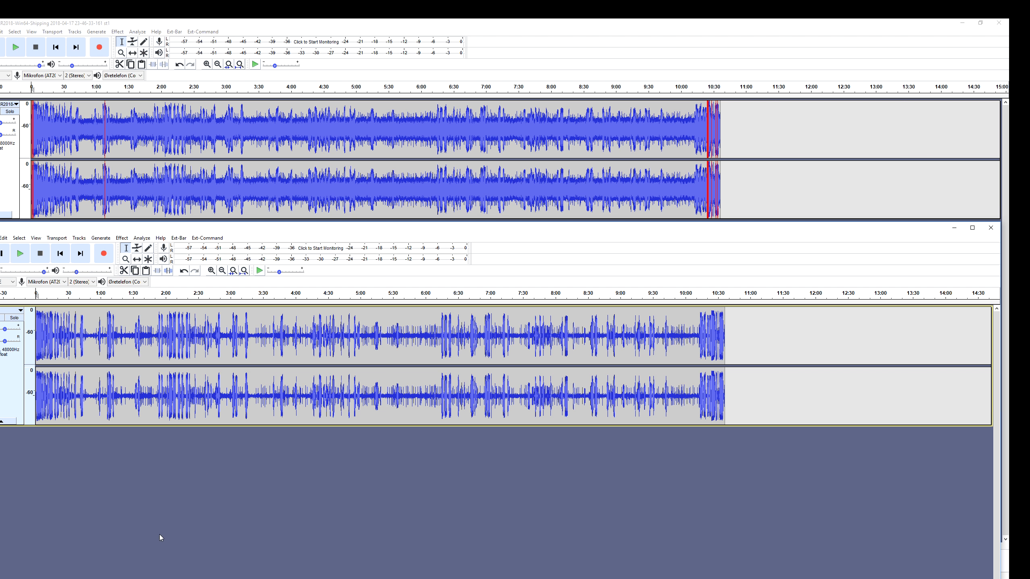
click(108, 576)
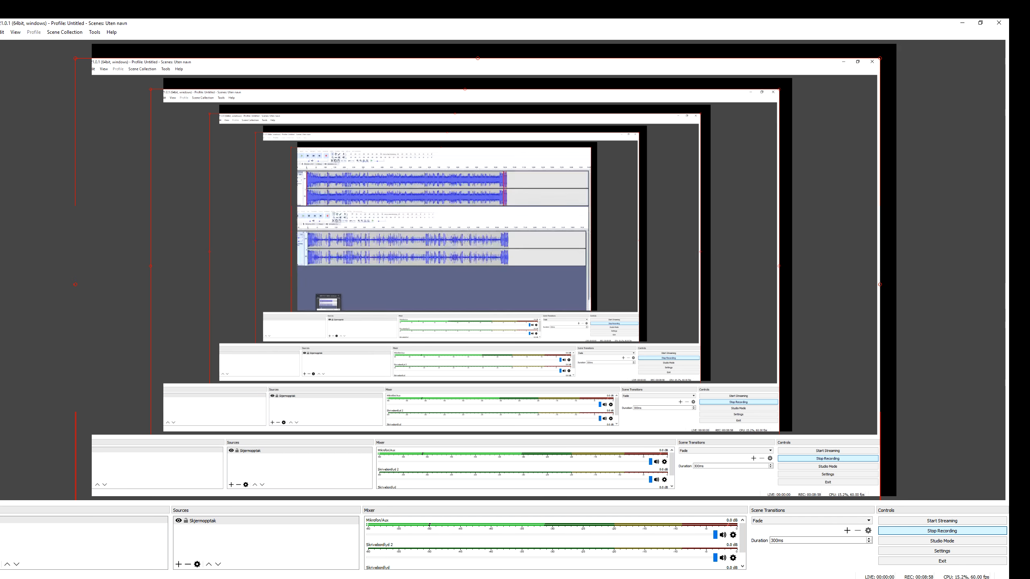